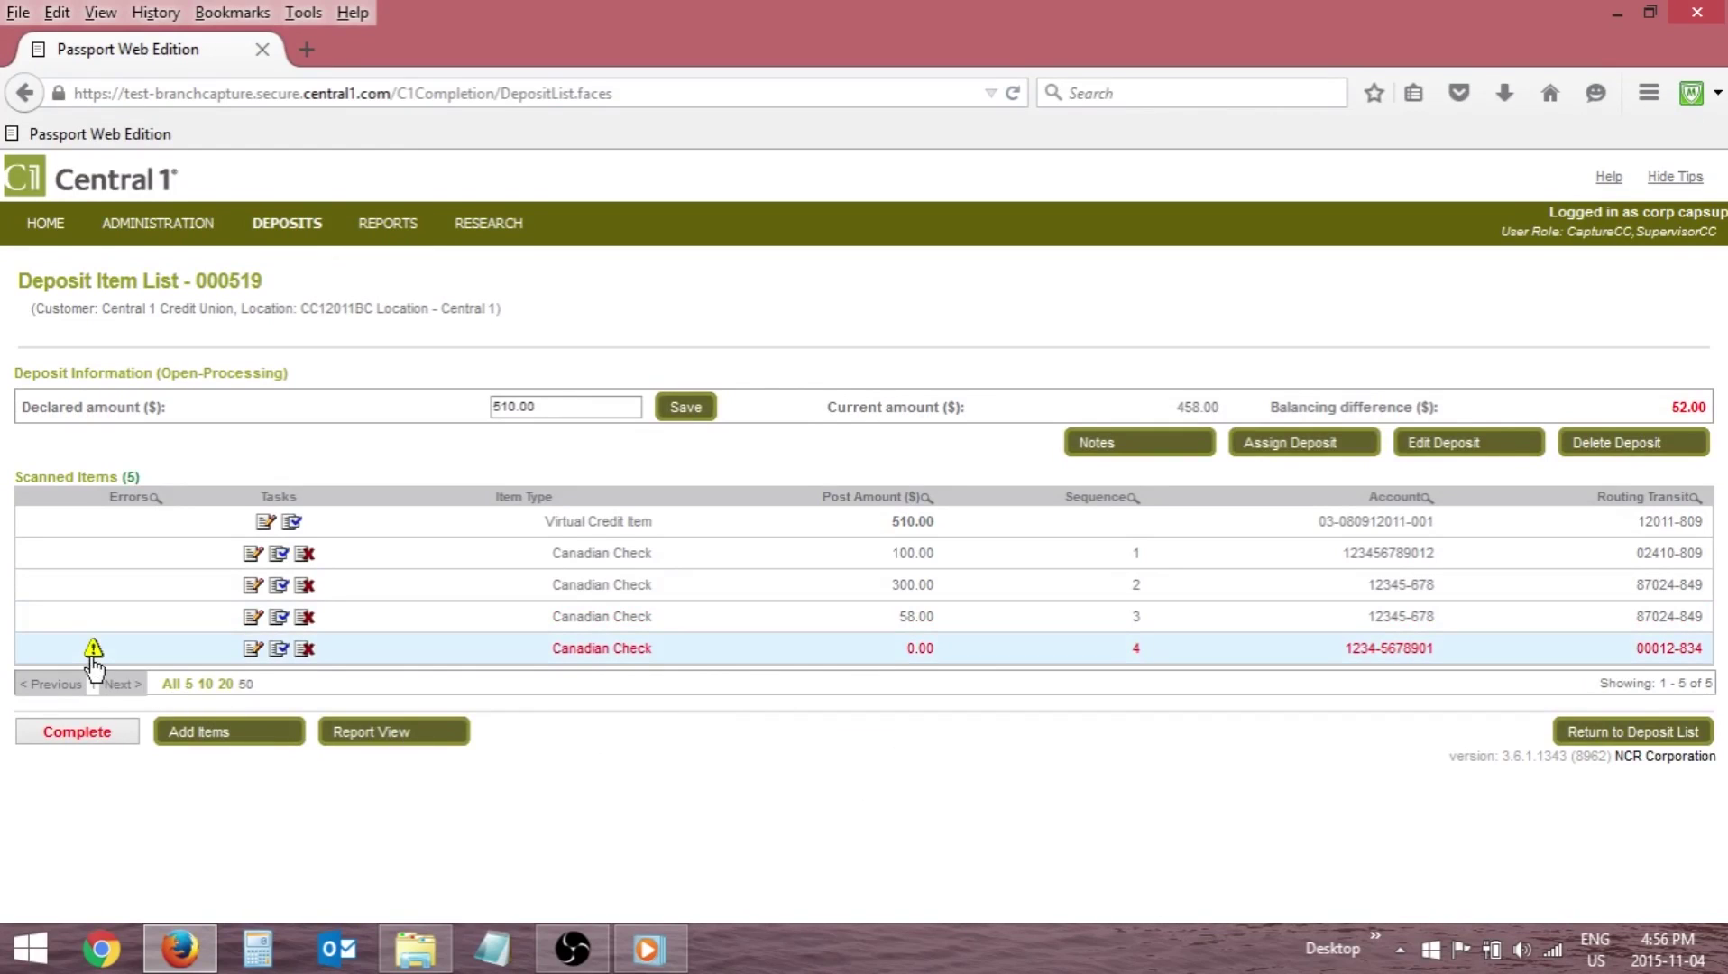
Open the flagged Canadian Check, item 4, for editing and delete it from the deposit.
left_click(250, 653)
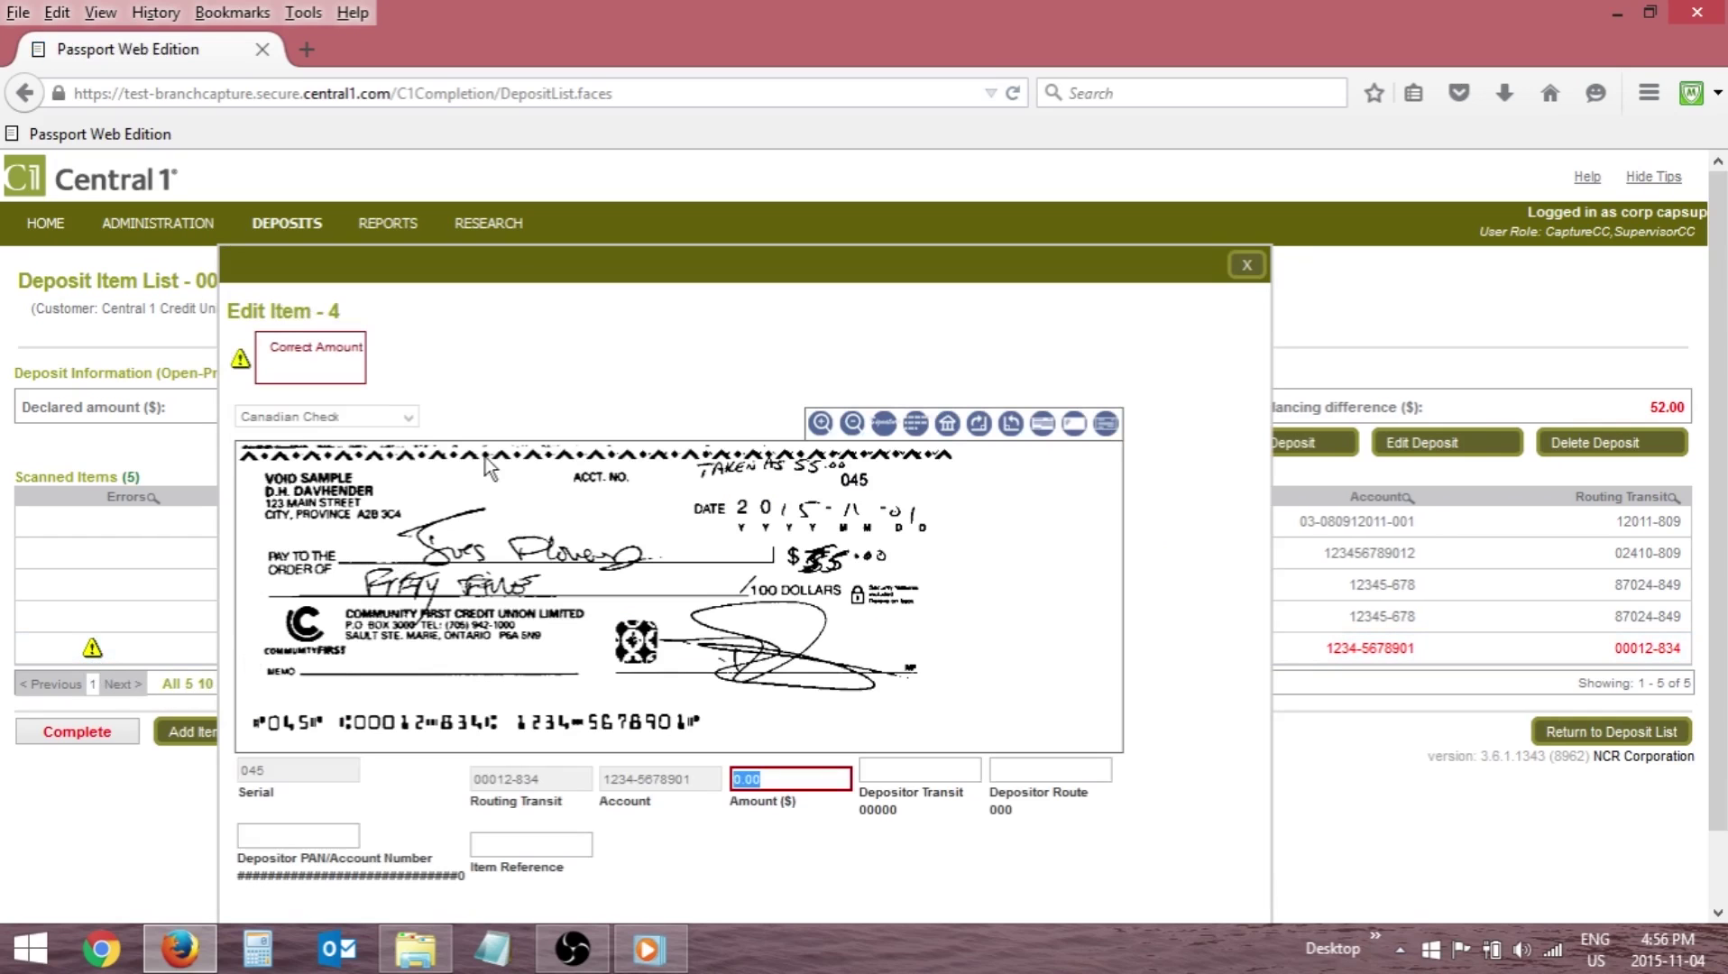
left_click_drag(545, 281, 619, 192)
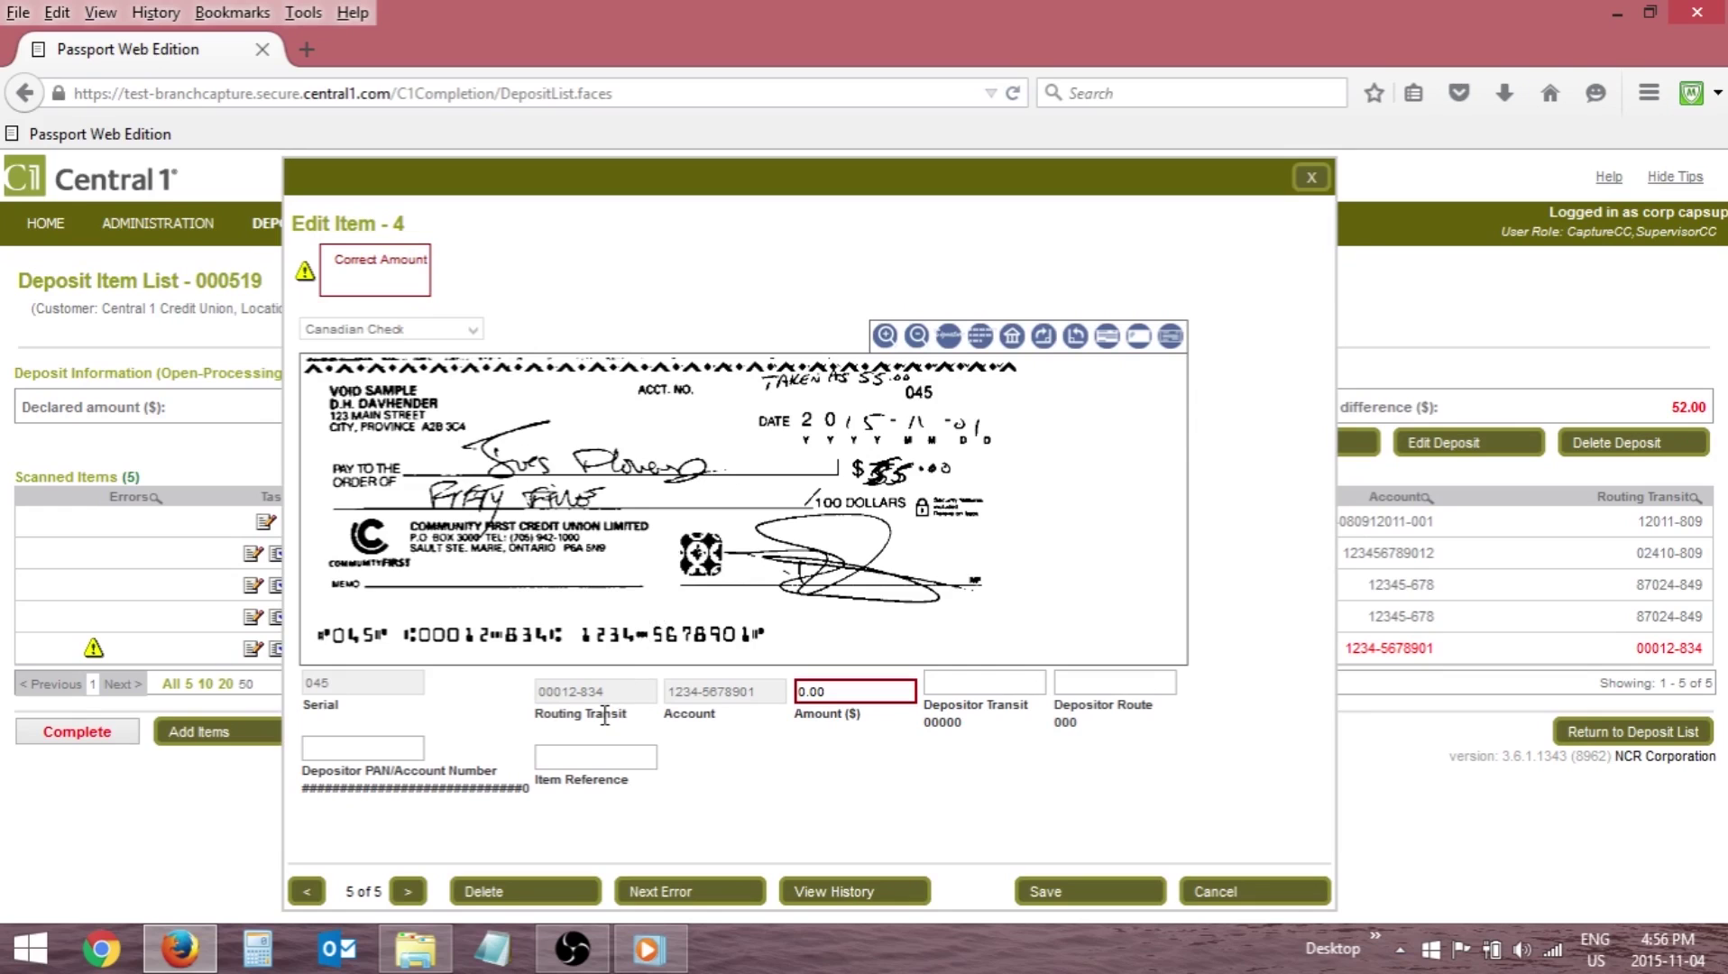
left_click(532, 887)
left_click(830, 494)
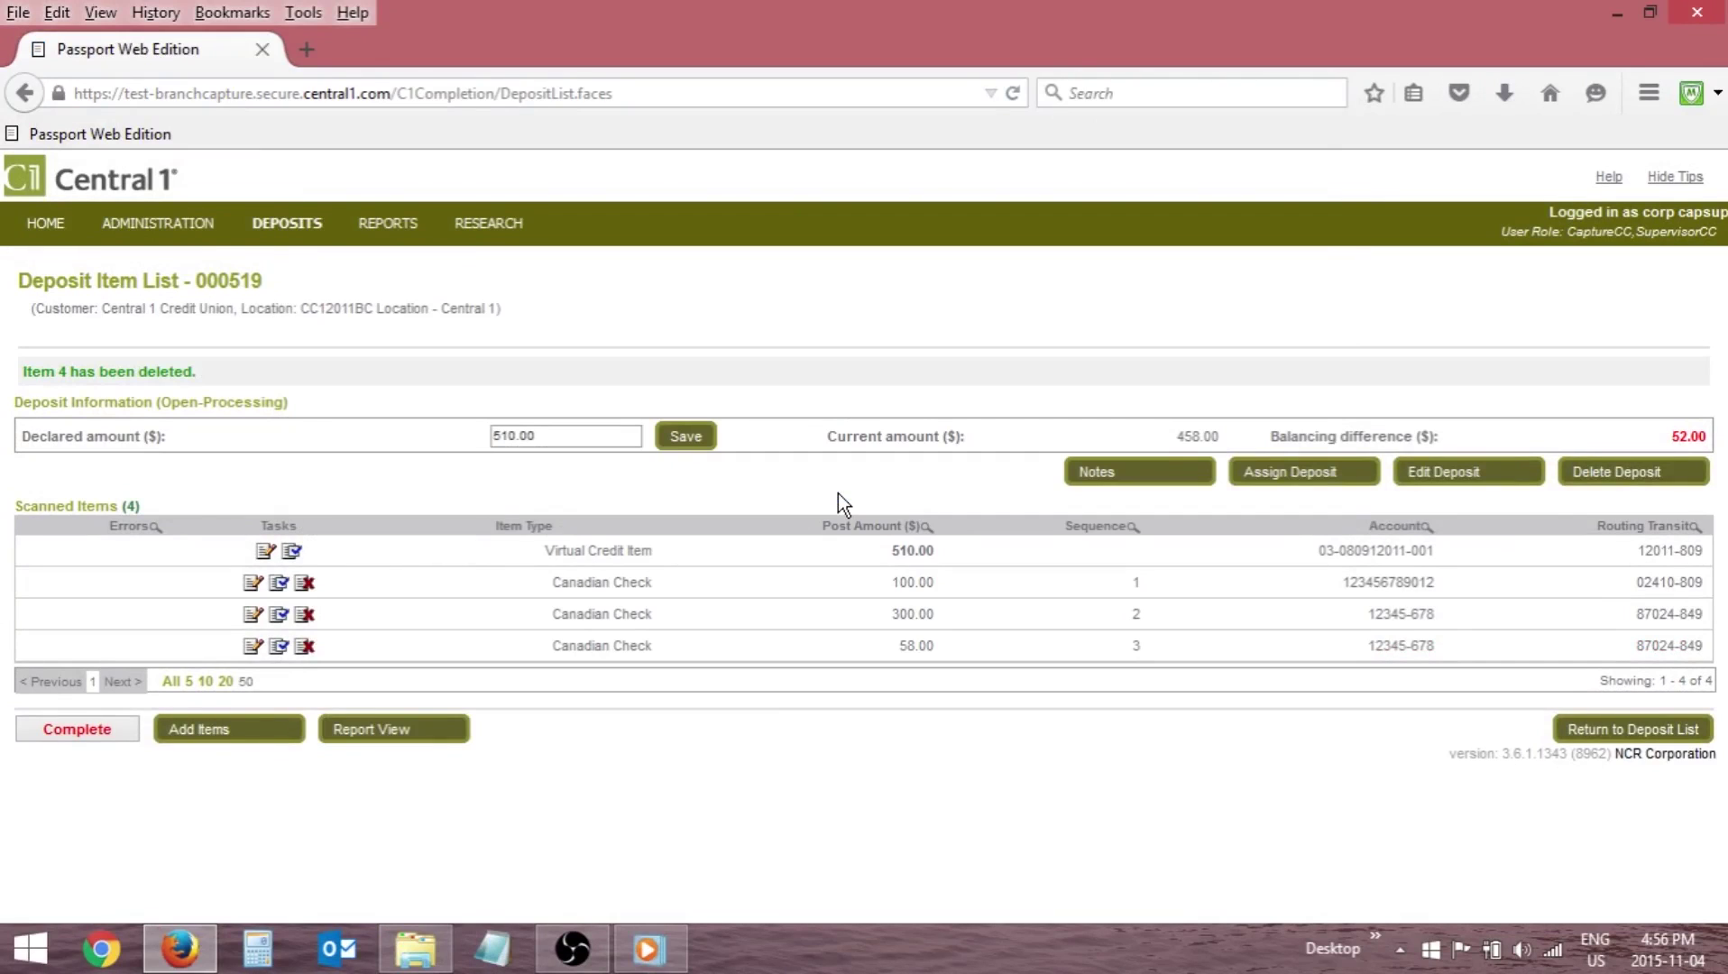
Add the cheque to the deposit again as a new item, set its amount to 55.00, and save it.
left_click(270, 729)
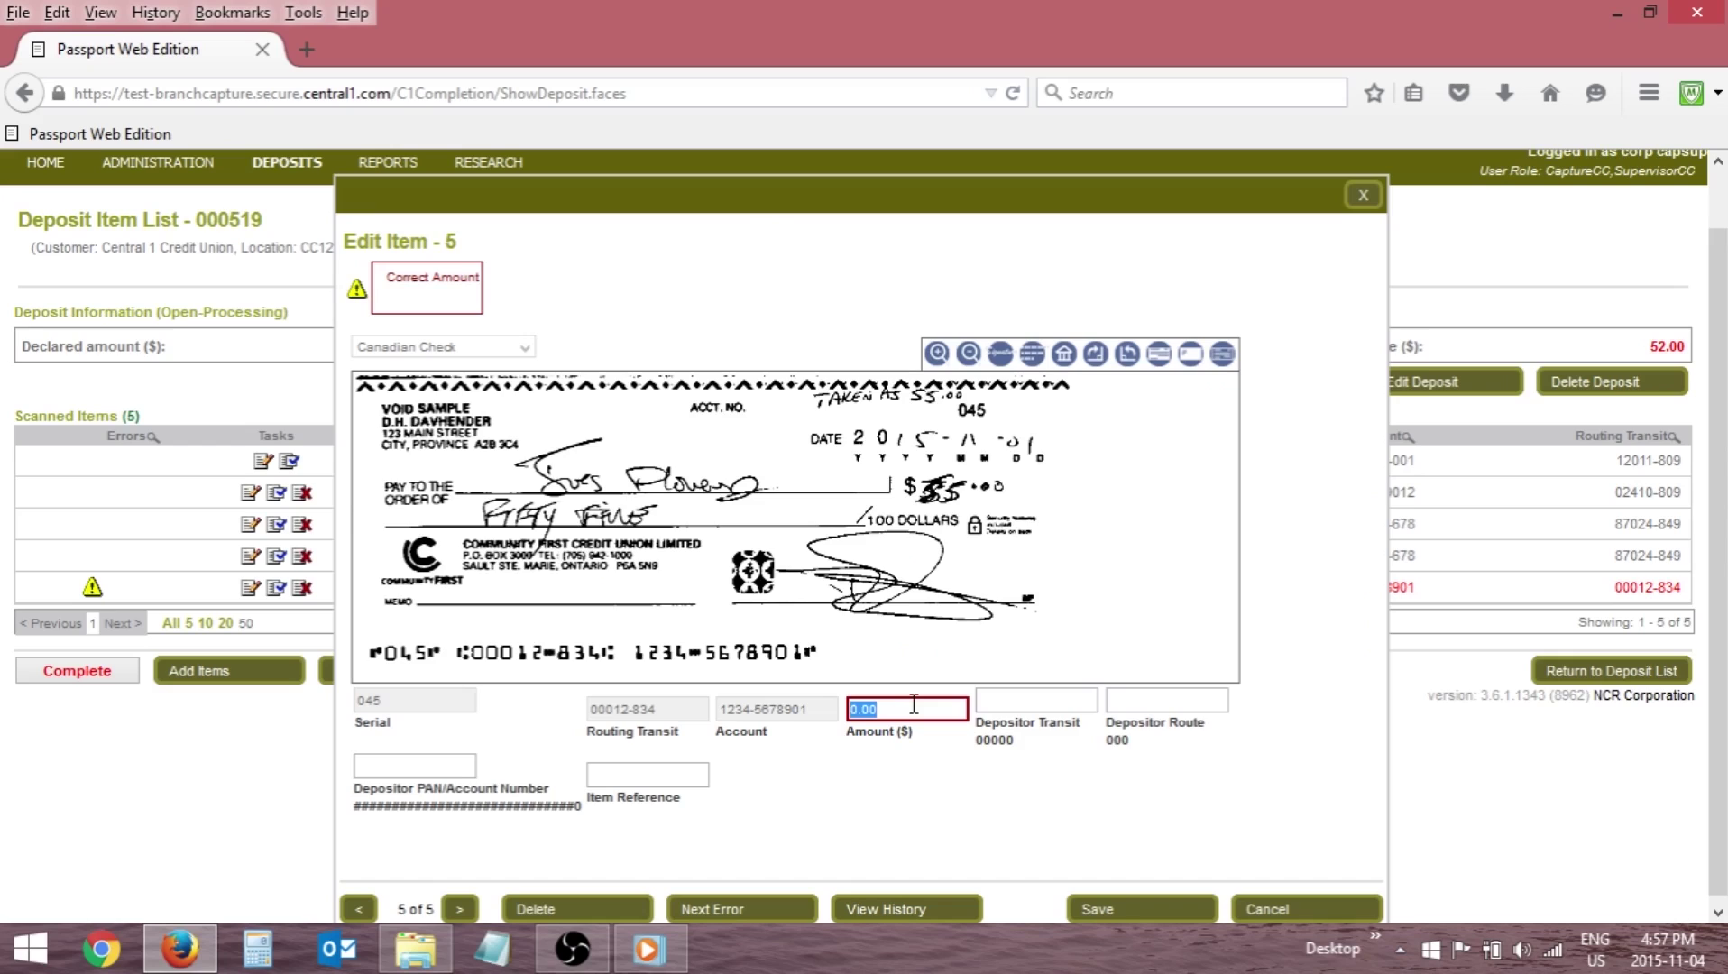
type("55.00")
left_click(1132, 910)
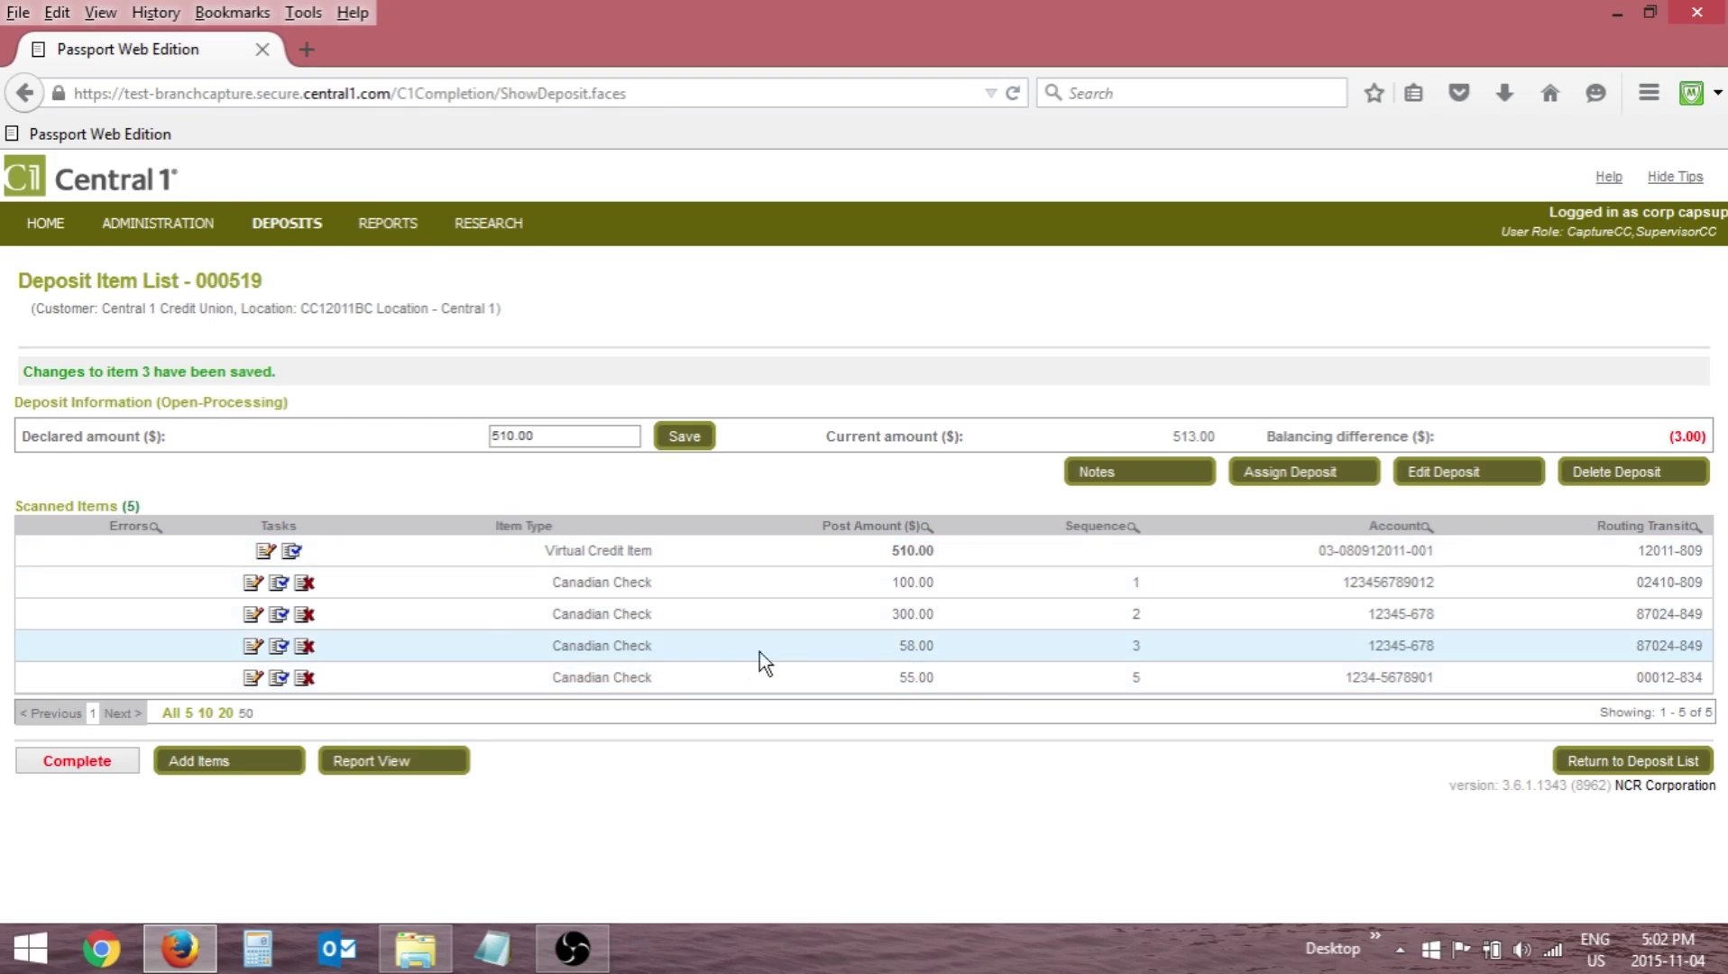
Correct the amount of item 3 to 55.00 and save the item.
left_click(250, 646)
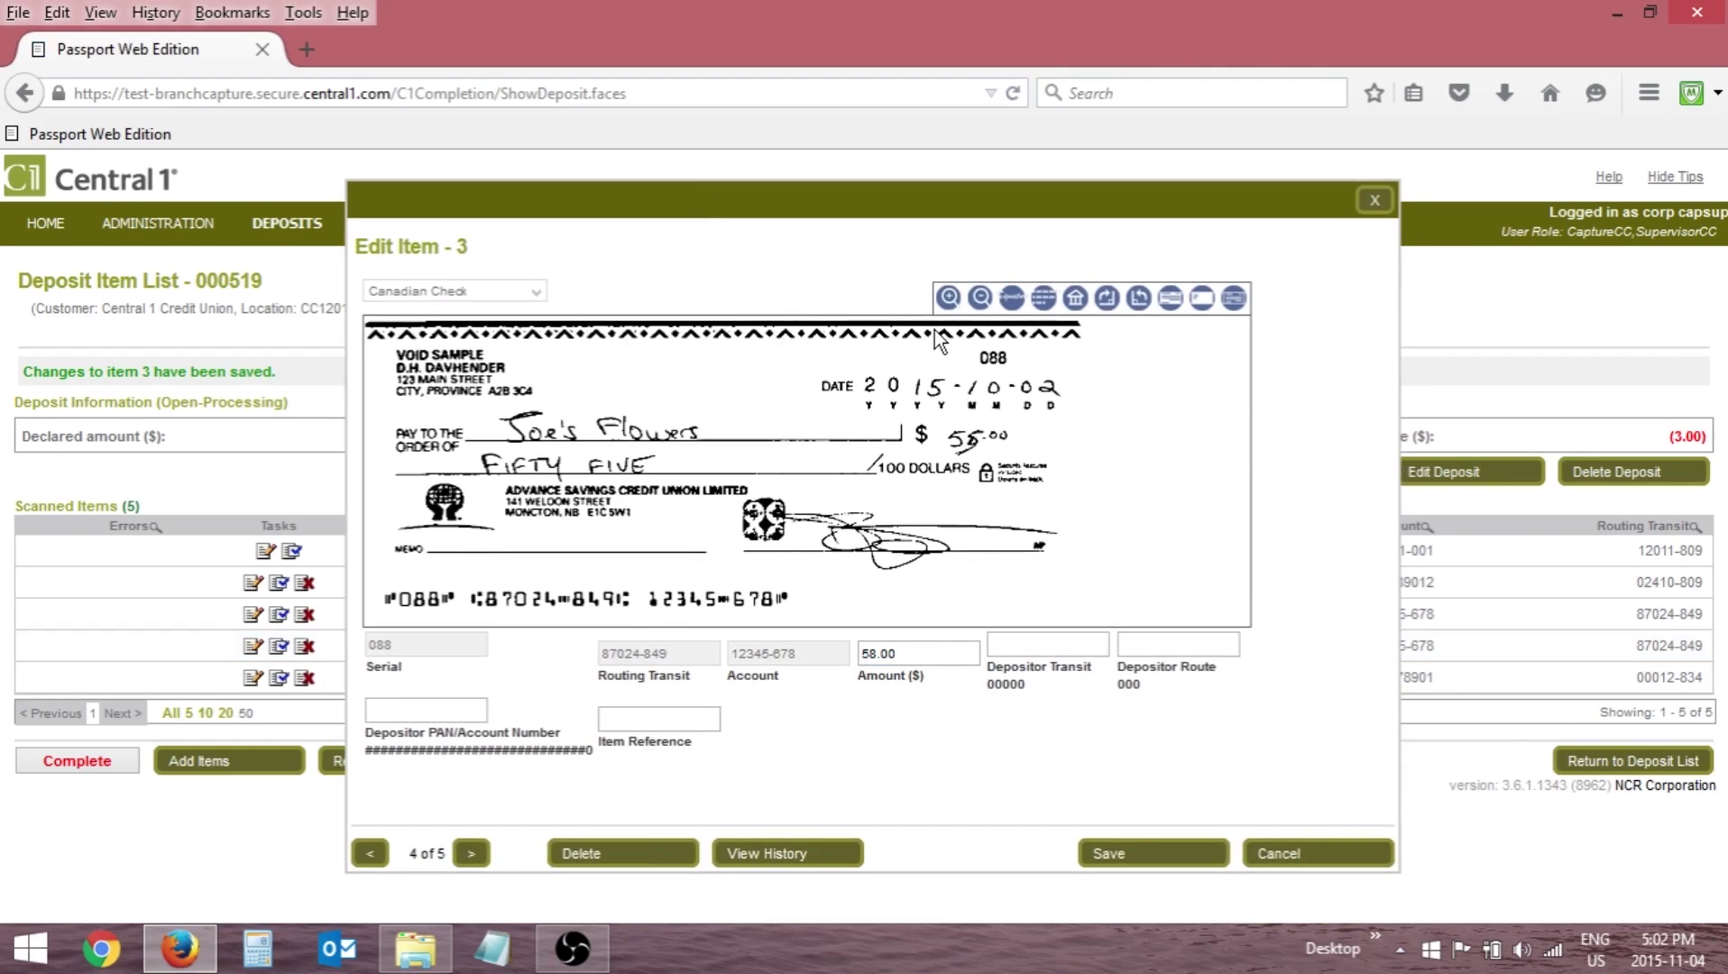
left_click(915, 651)
type("55.00")
left_click(1112, 850)
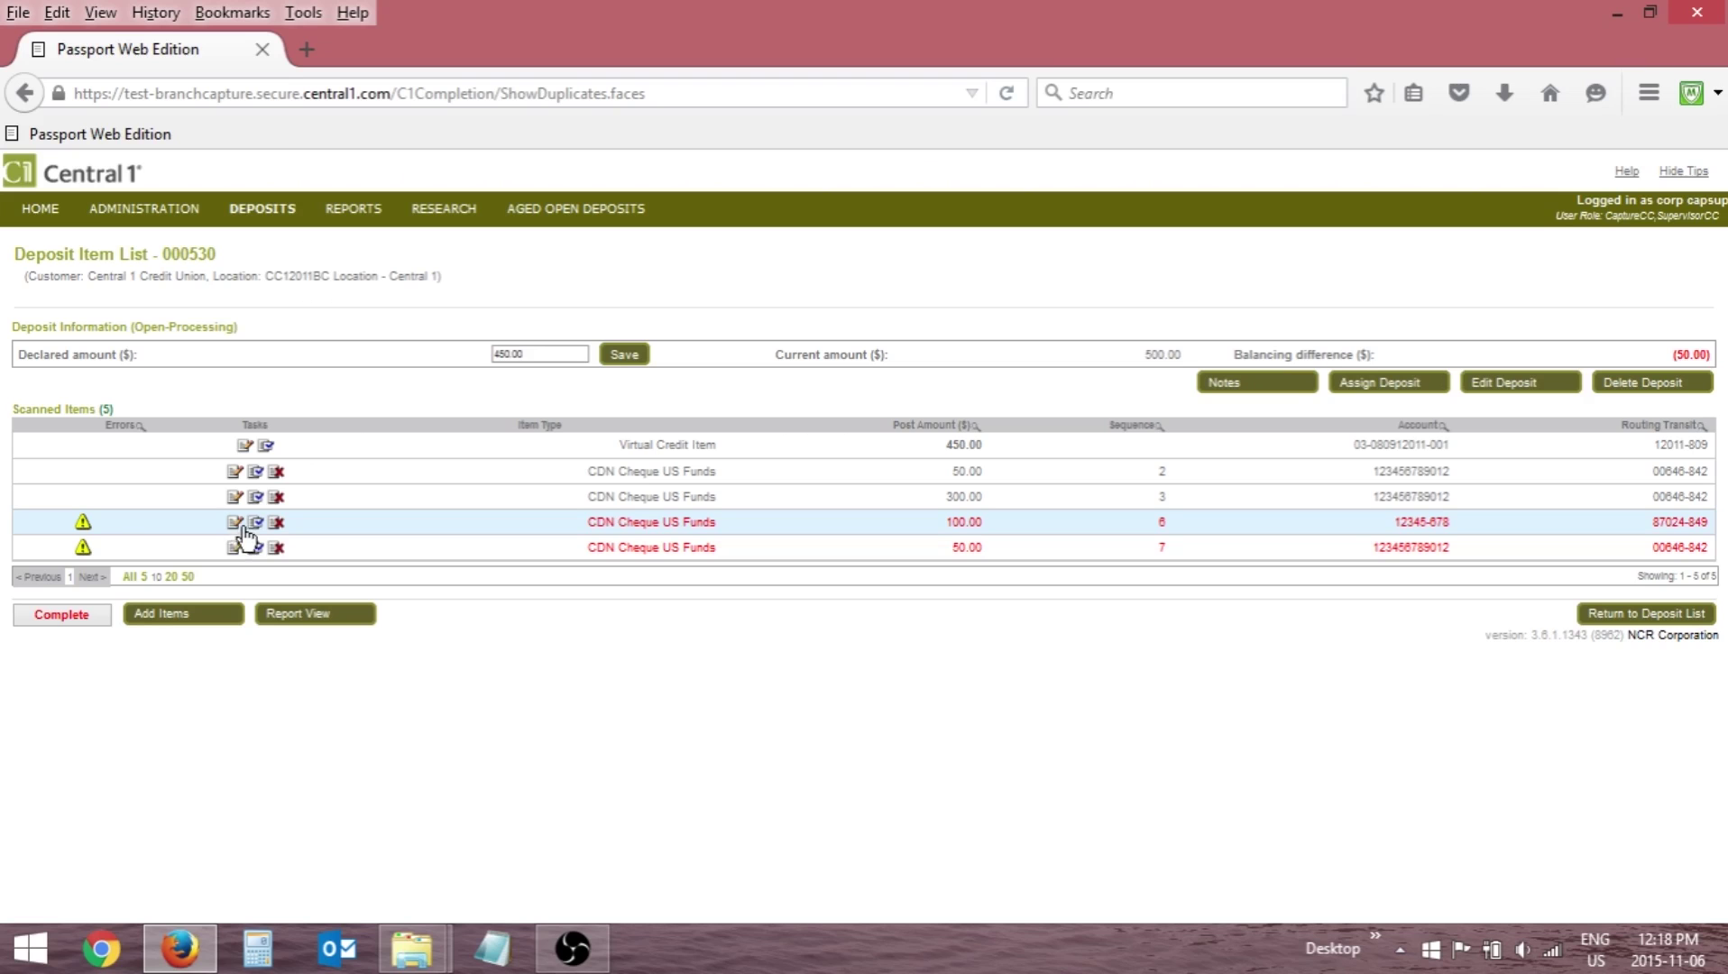
Compare the current and duplicate deposit details and cheque images for the flagged duplicate item, and return to item editing.
left_click(239, 522)
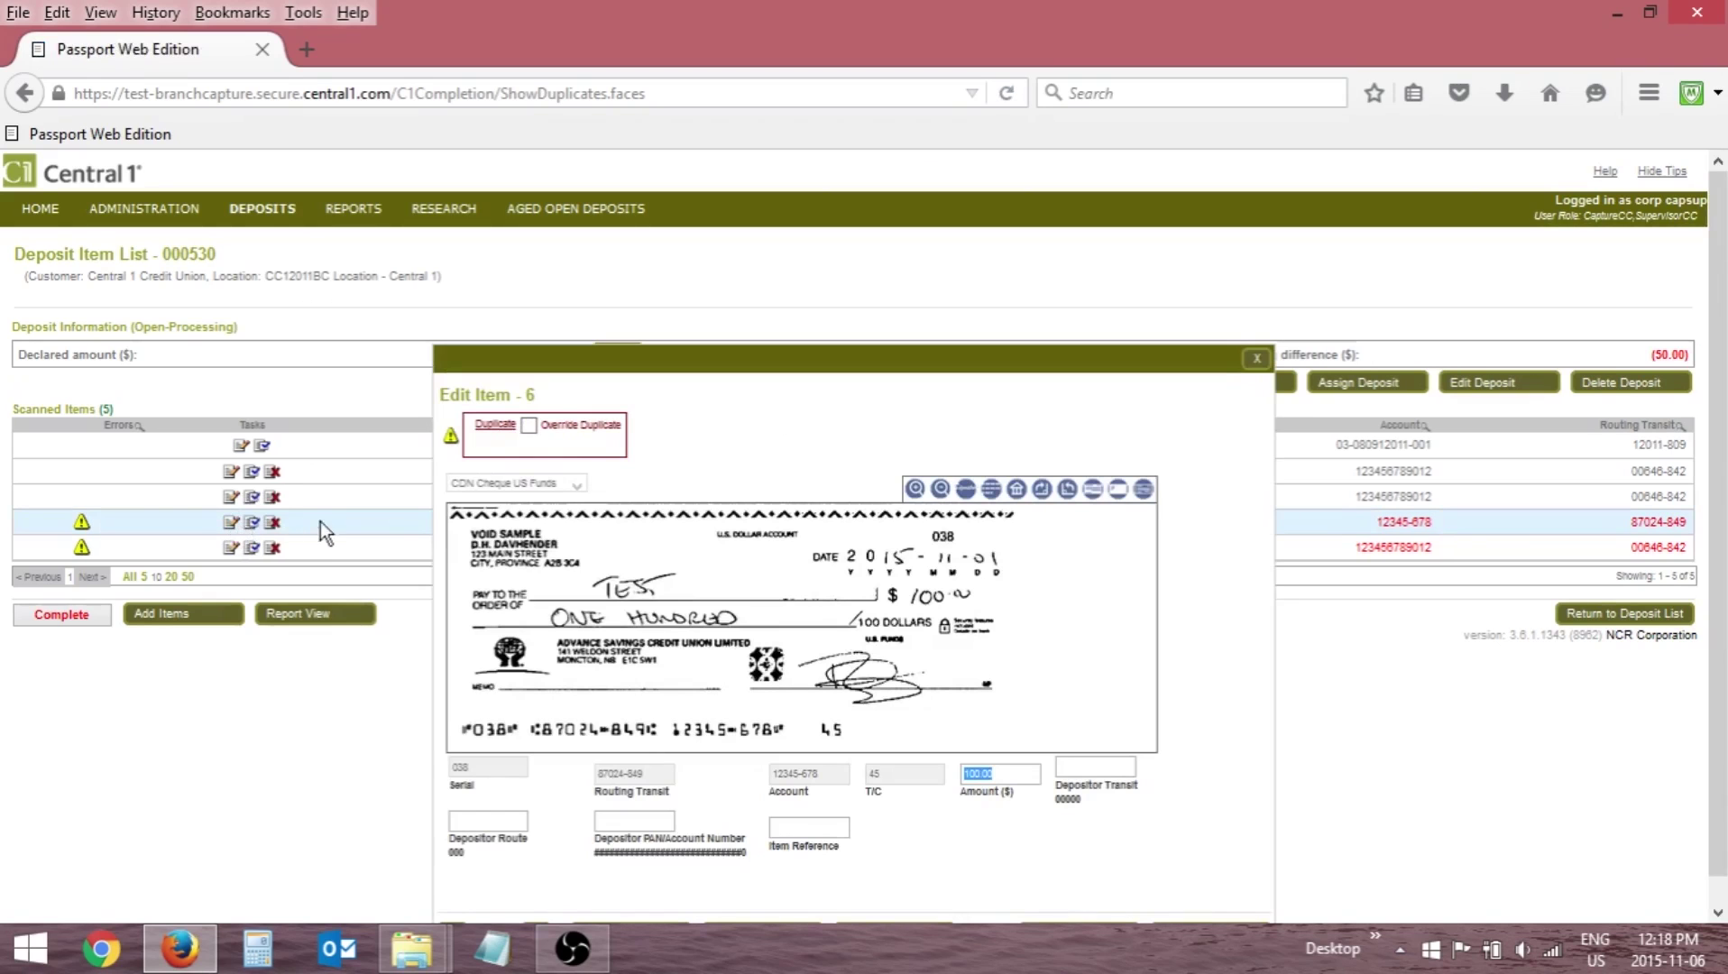
left_click_drag(625, 367, 570, 282)
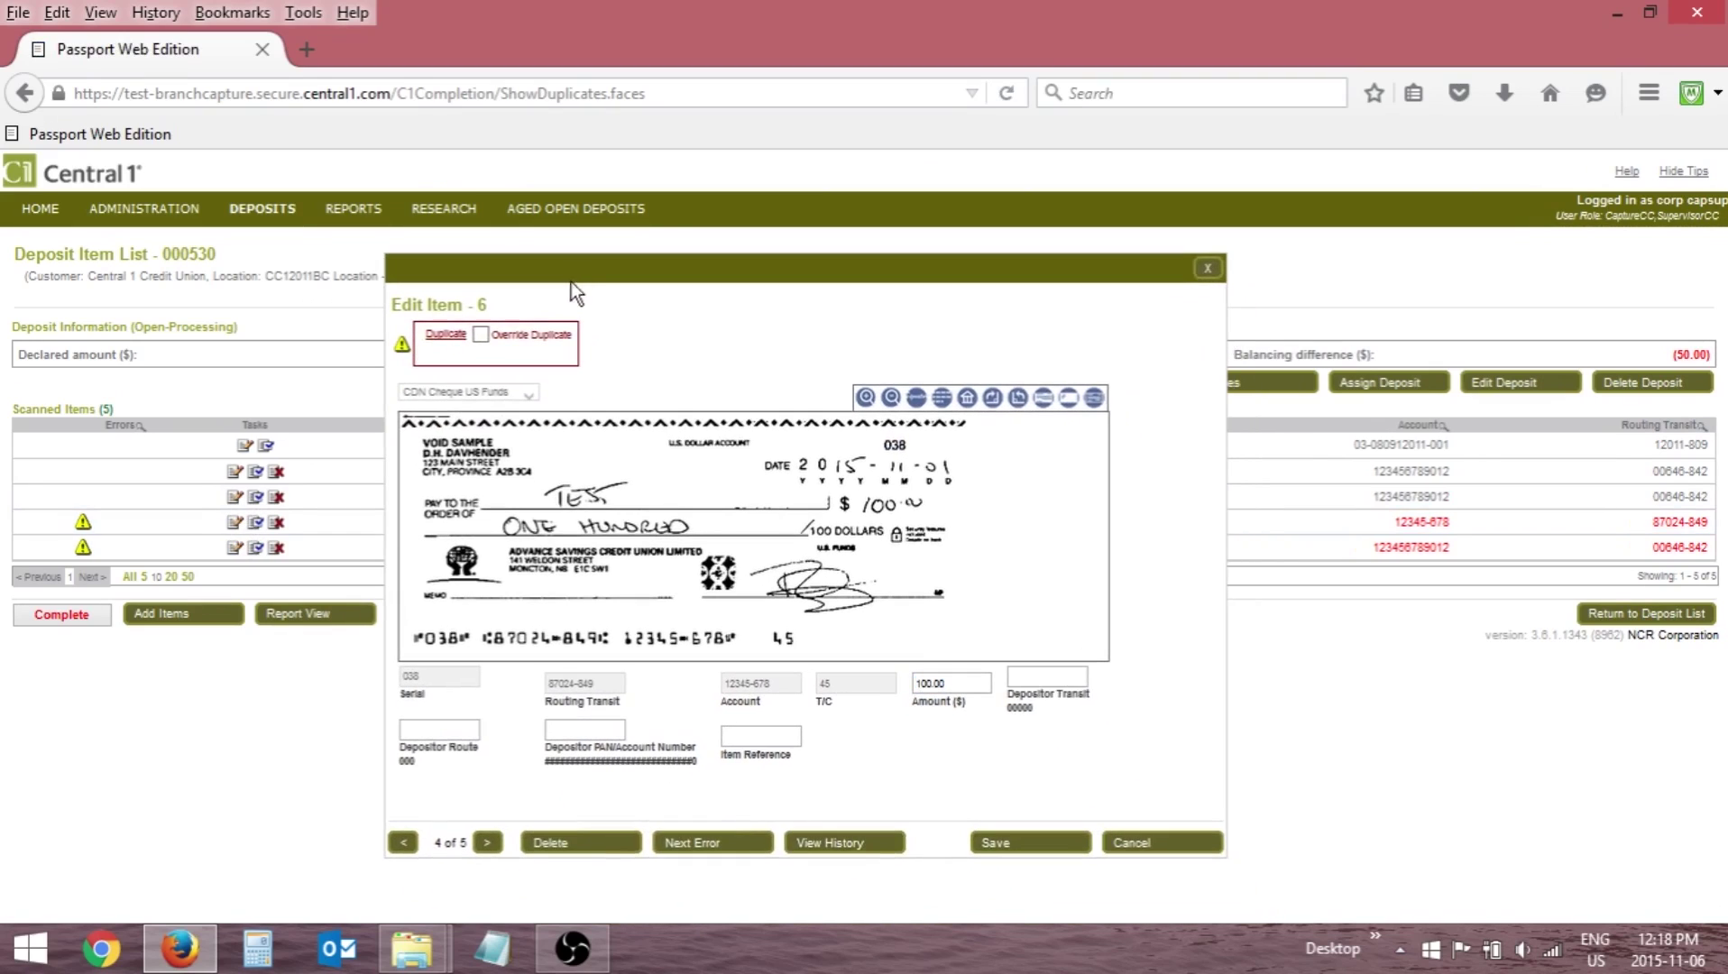
left_click(447, 336)
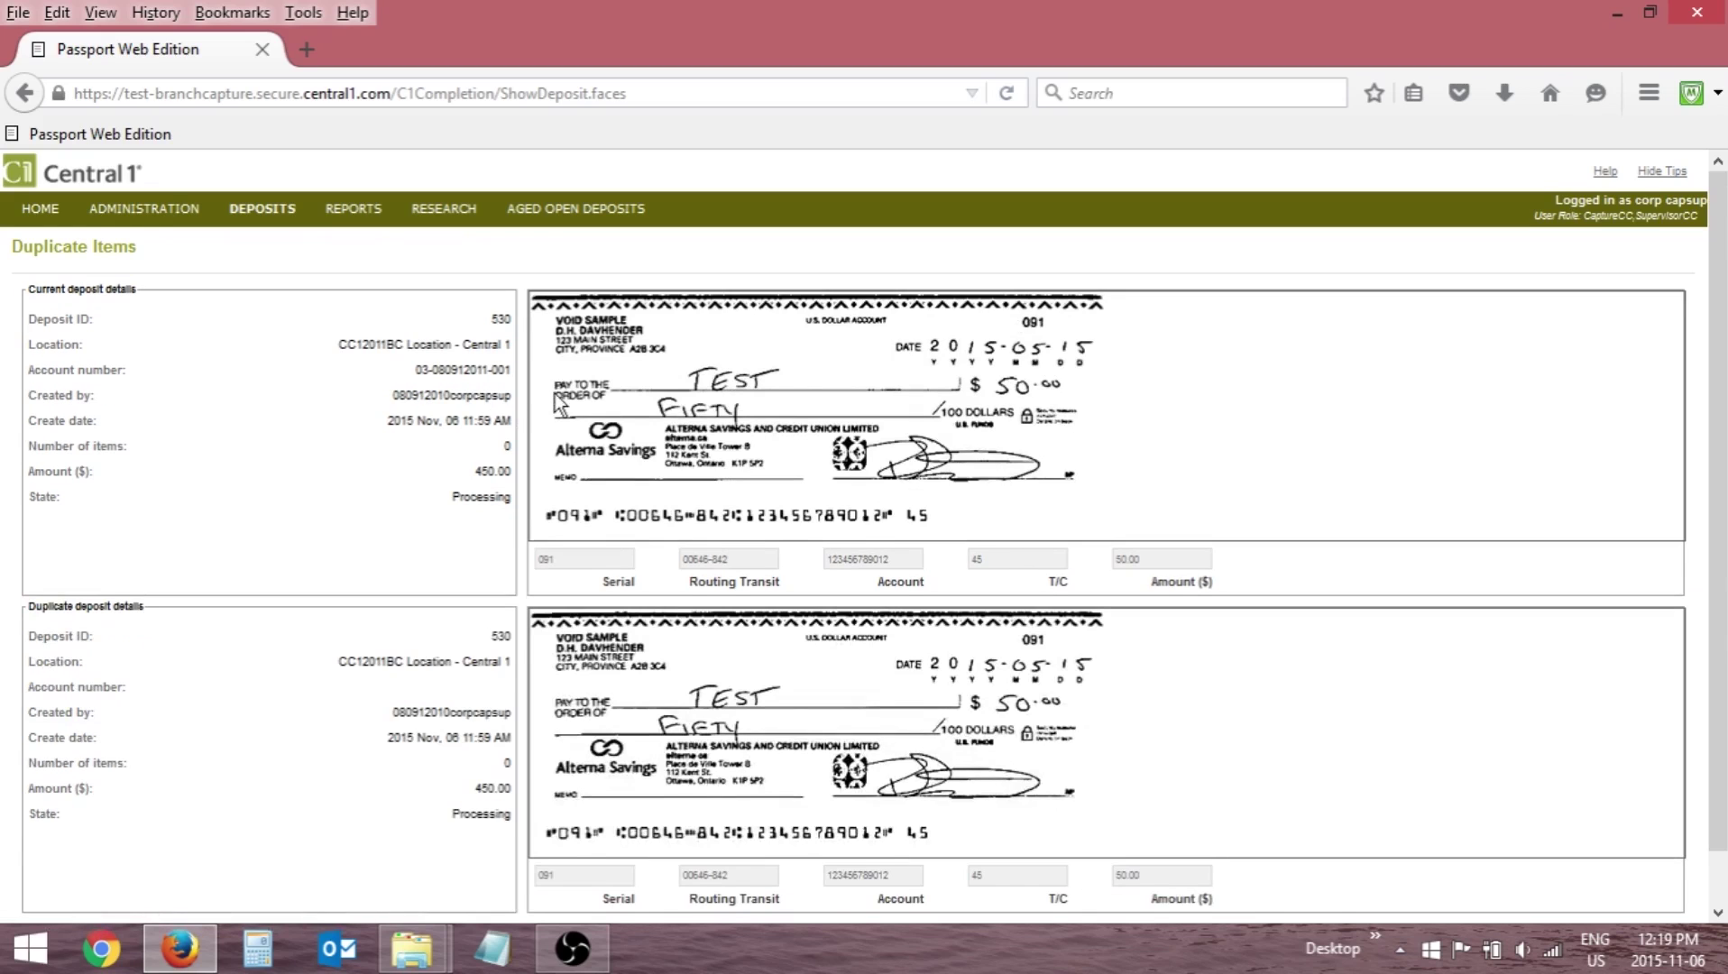
scroll(555, 393, "down", 2)
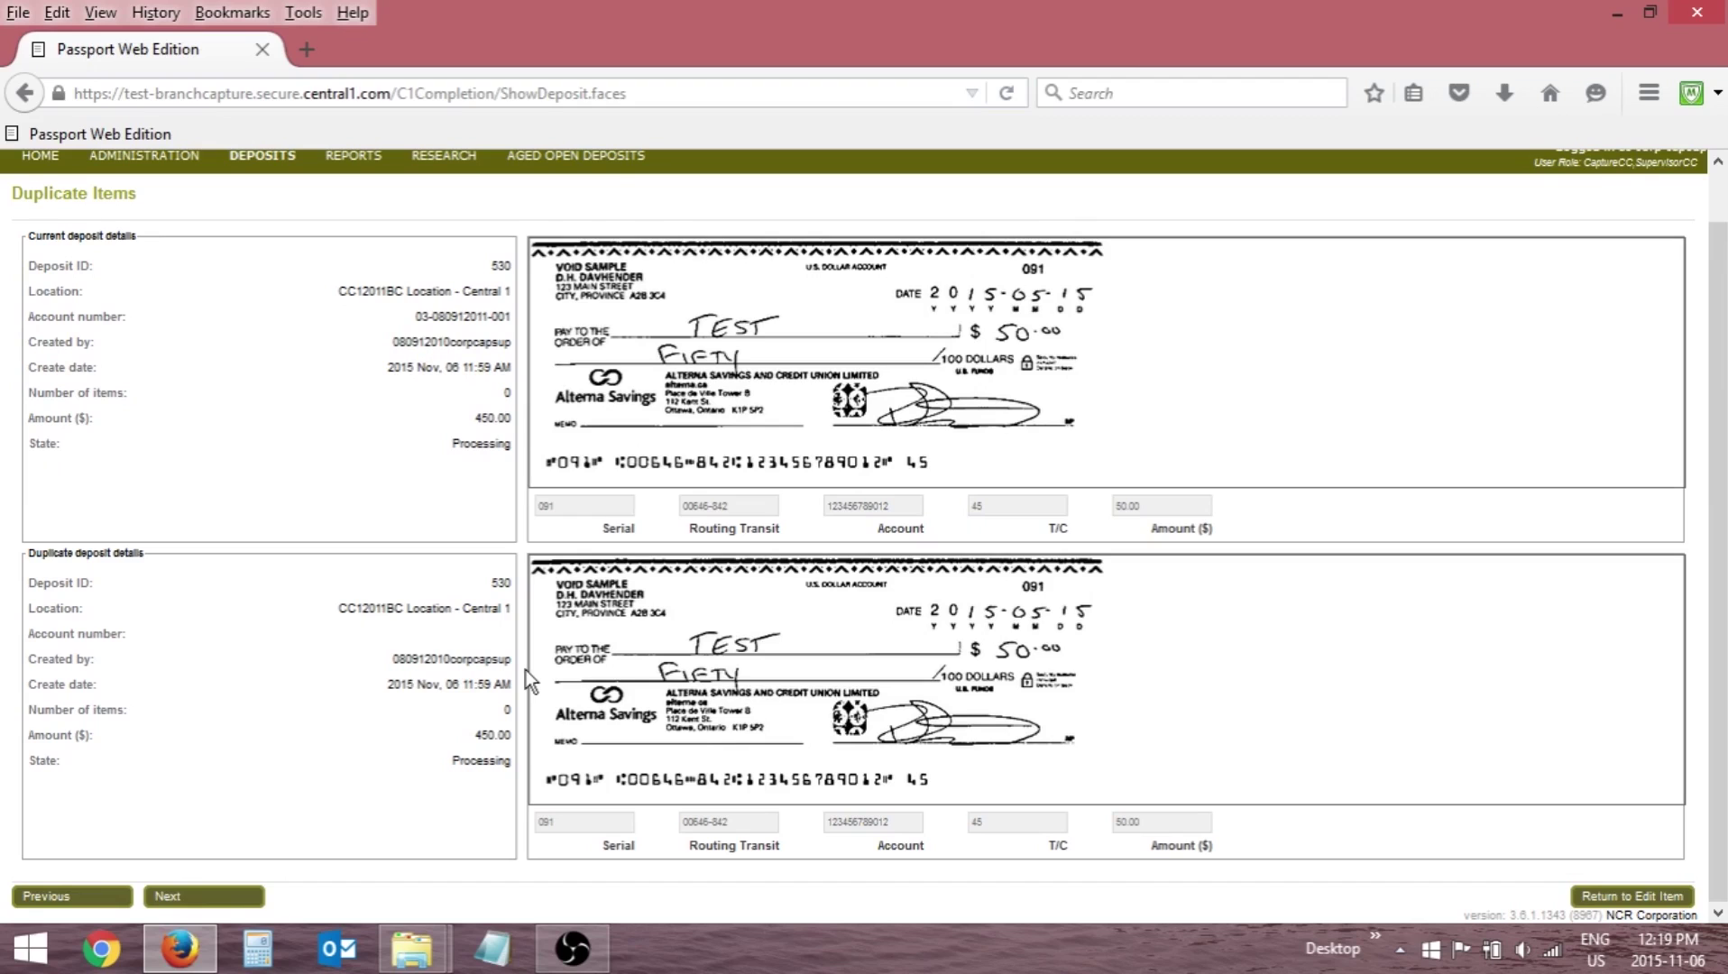
left_click(1597, 889)
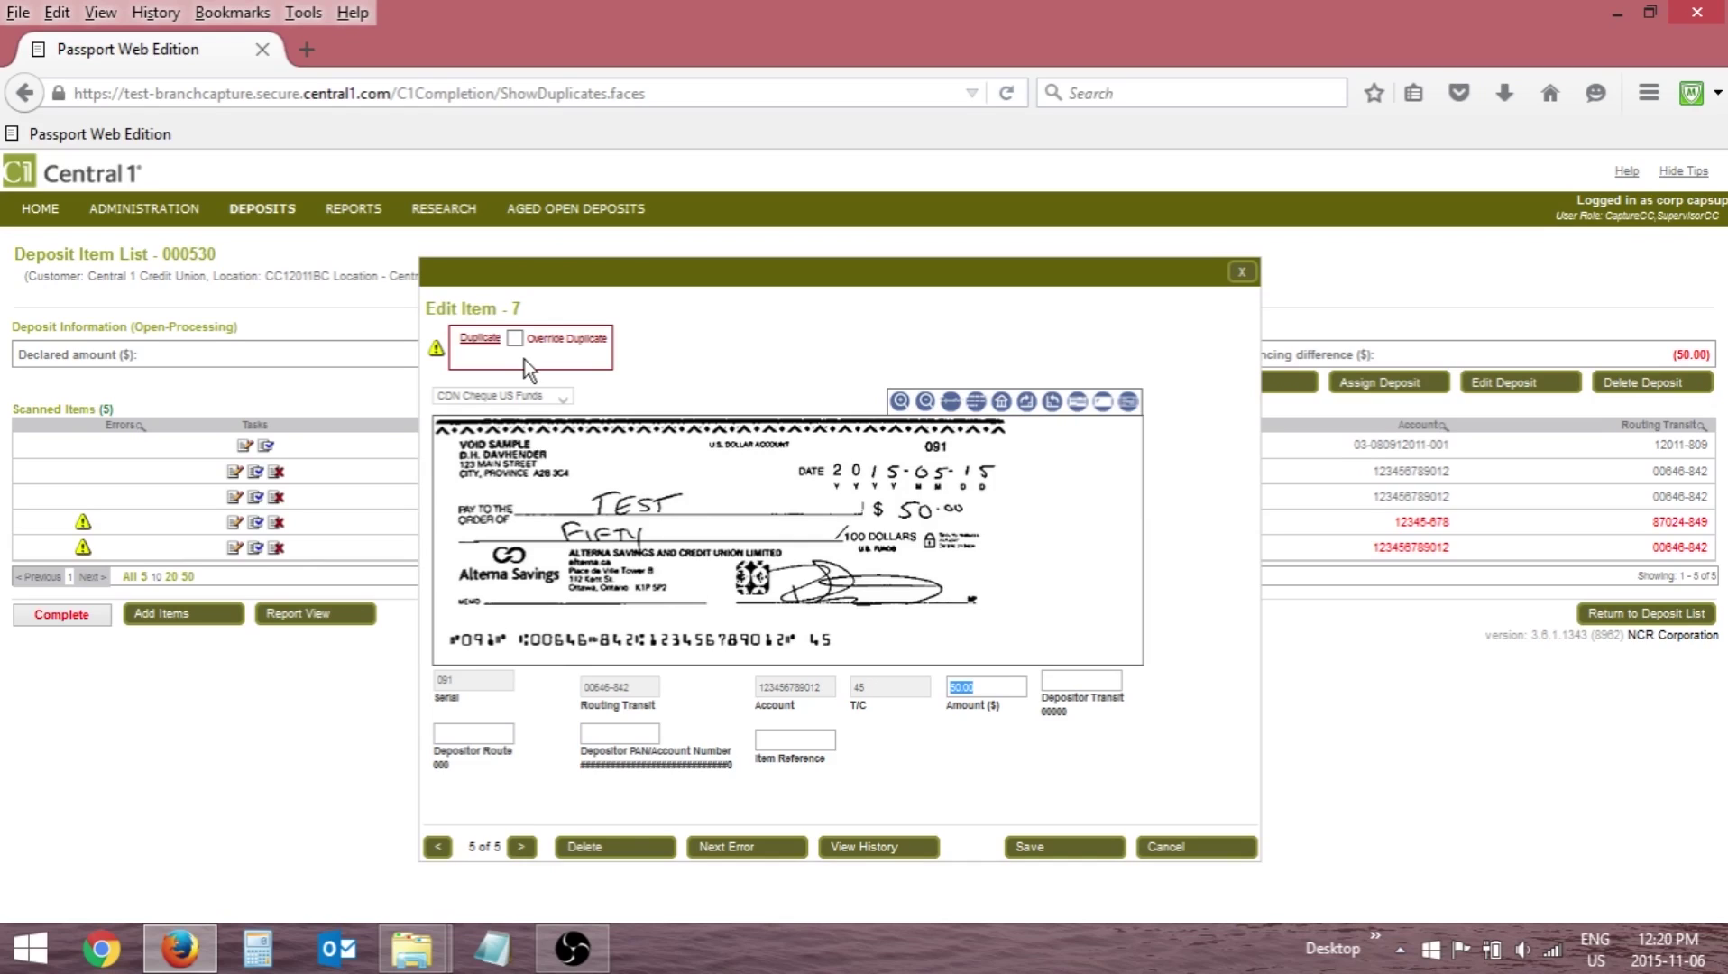
Delete the duplicate cheque, item 7, from the deposit and confirm the deletion.
left_click(654, 849)
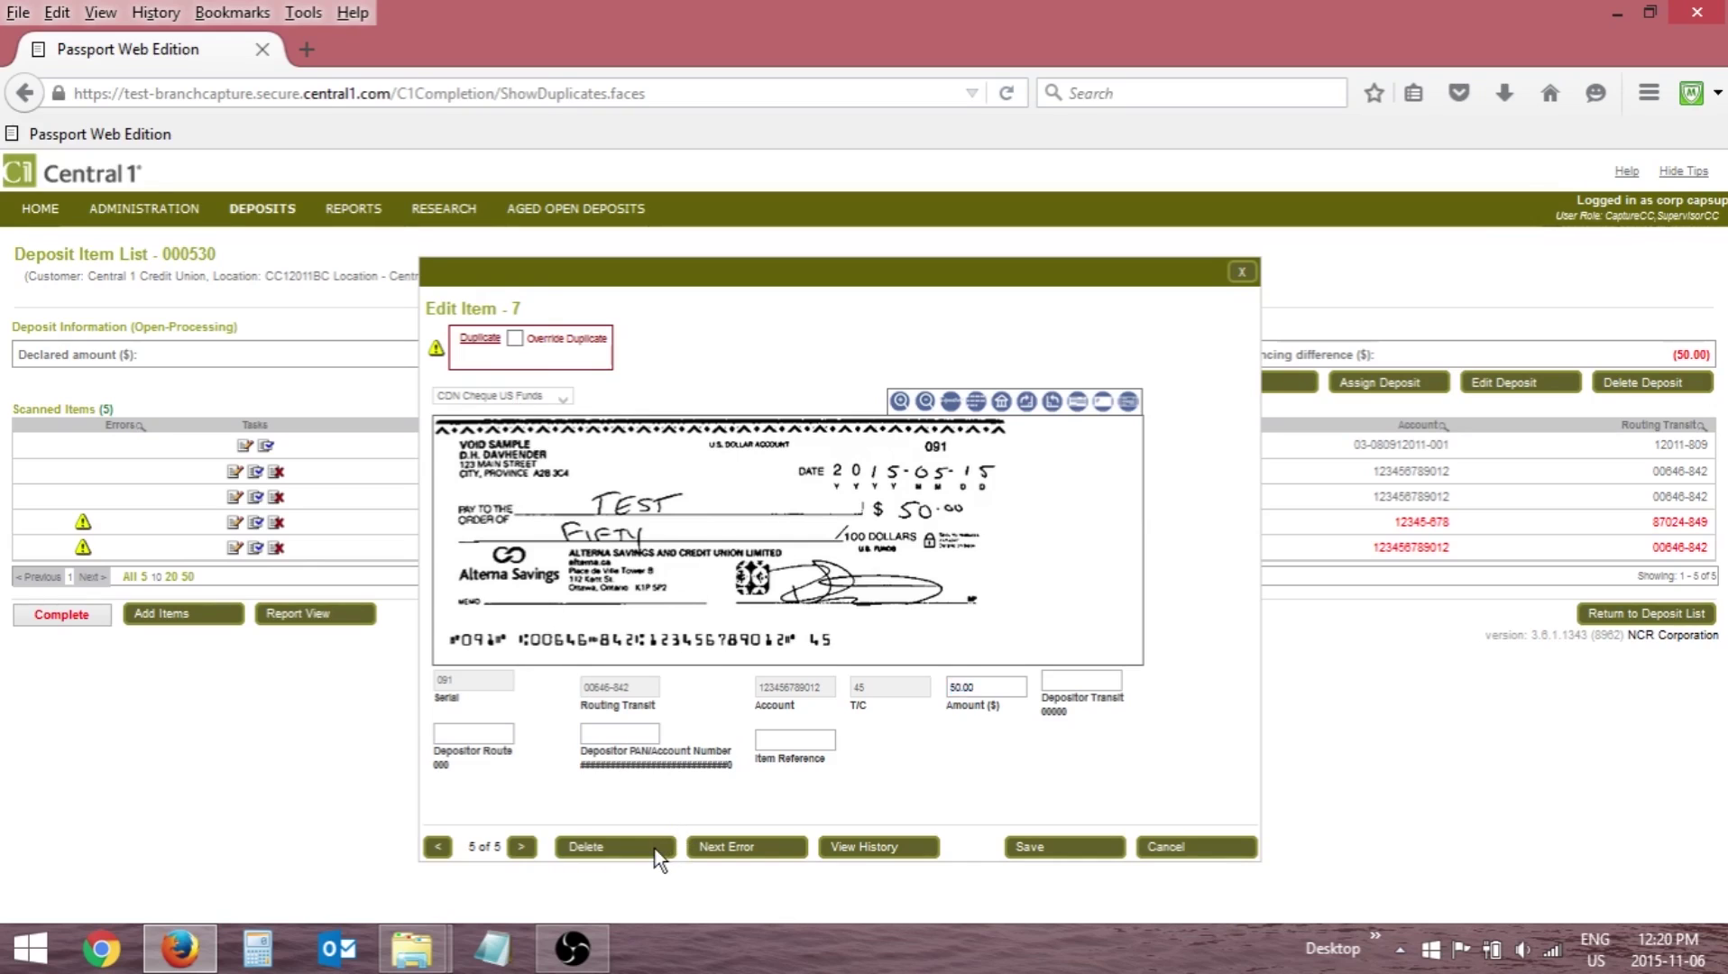
left_click(825, 487)
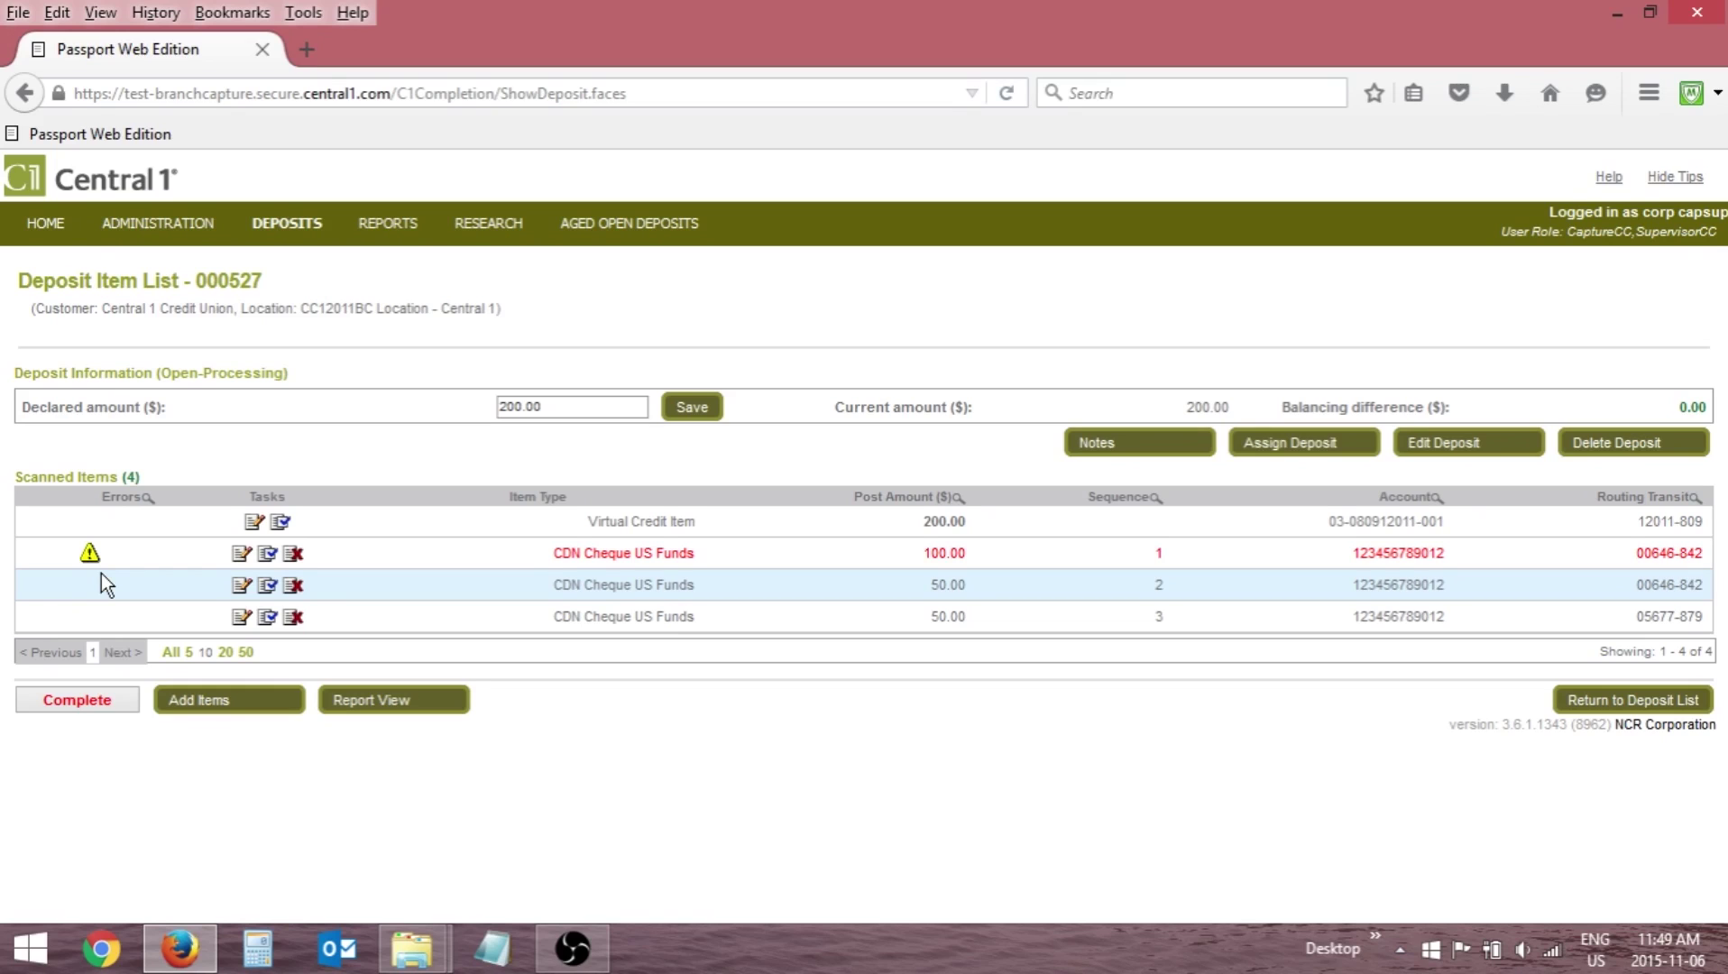
Examine the image quality test results for the flagged item 1, and return to item editing.
left_click(241, 554)
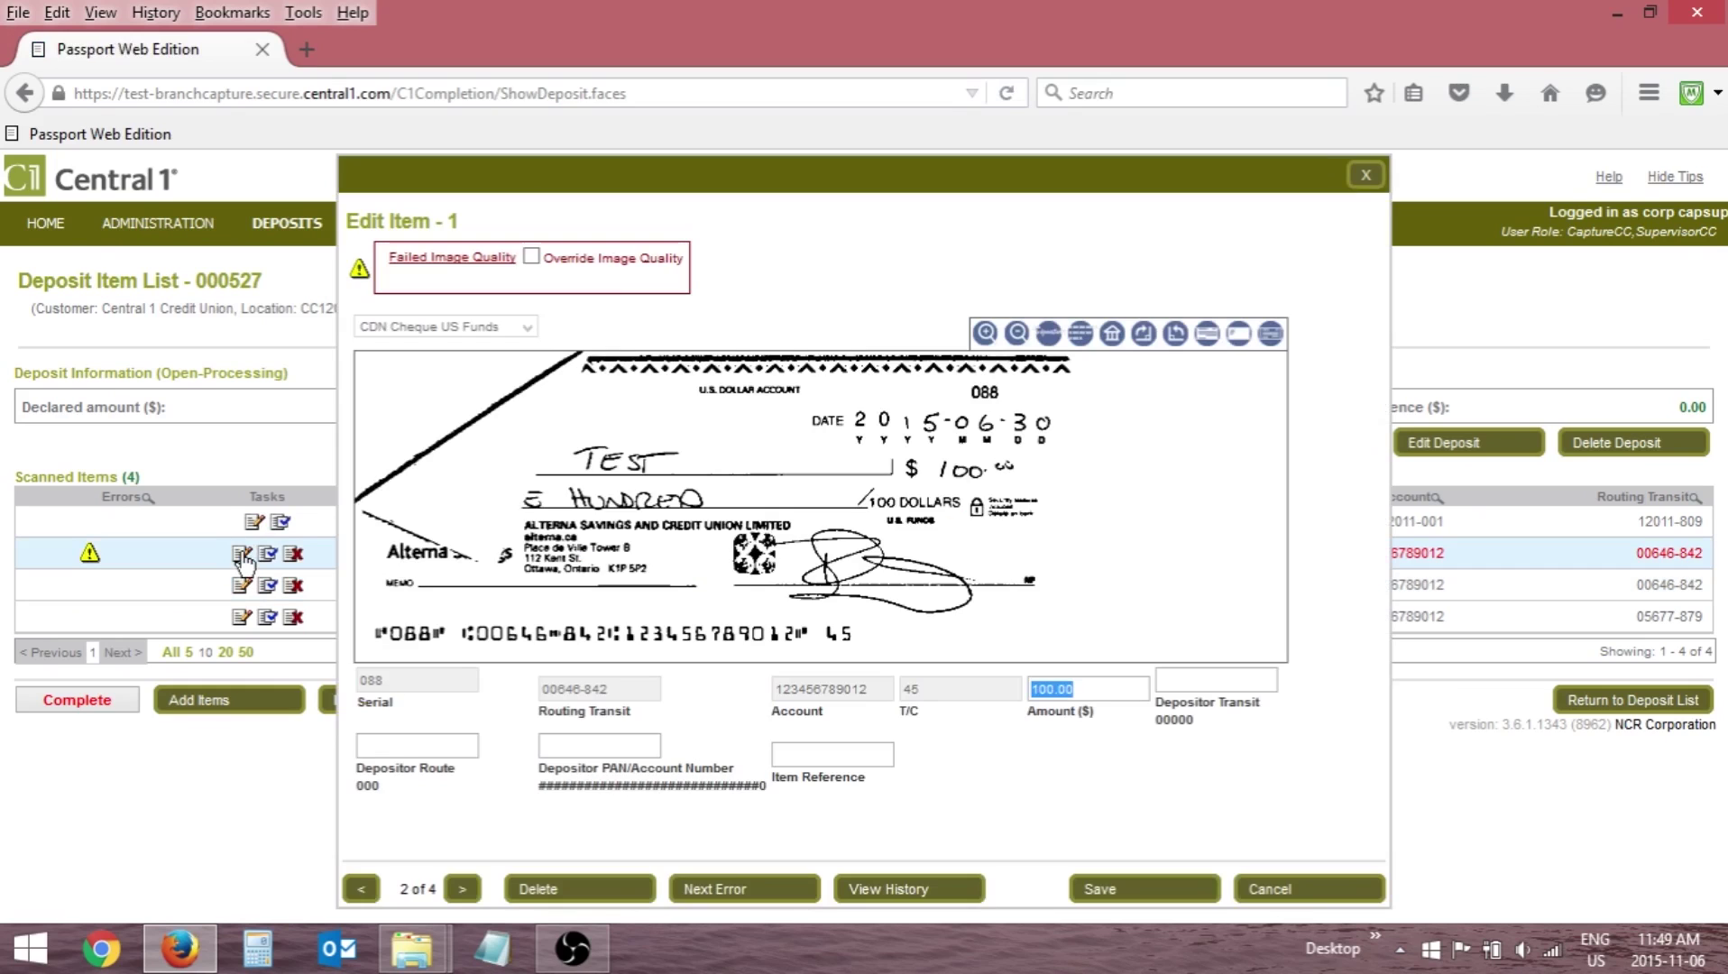
left_click(444, 267)
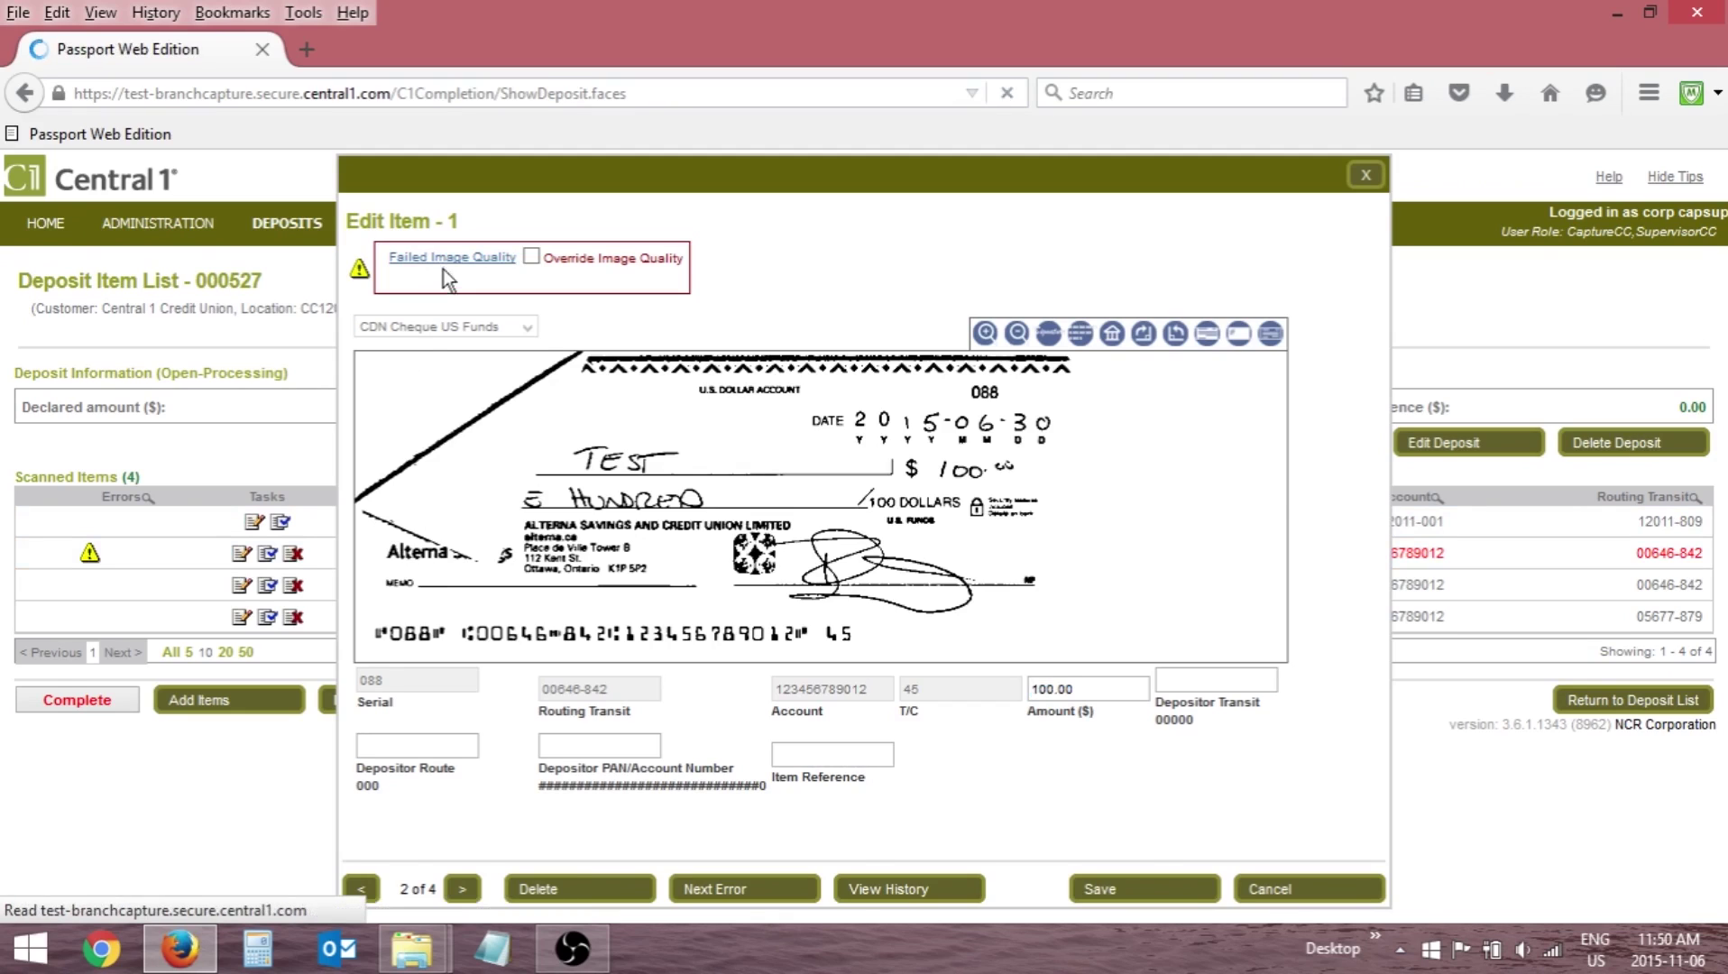
scroll(486, 444, "down", 3)
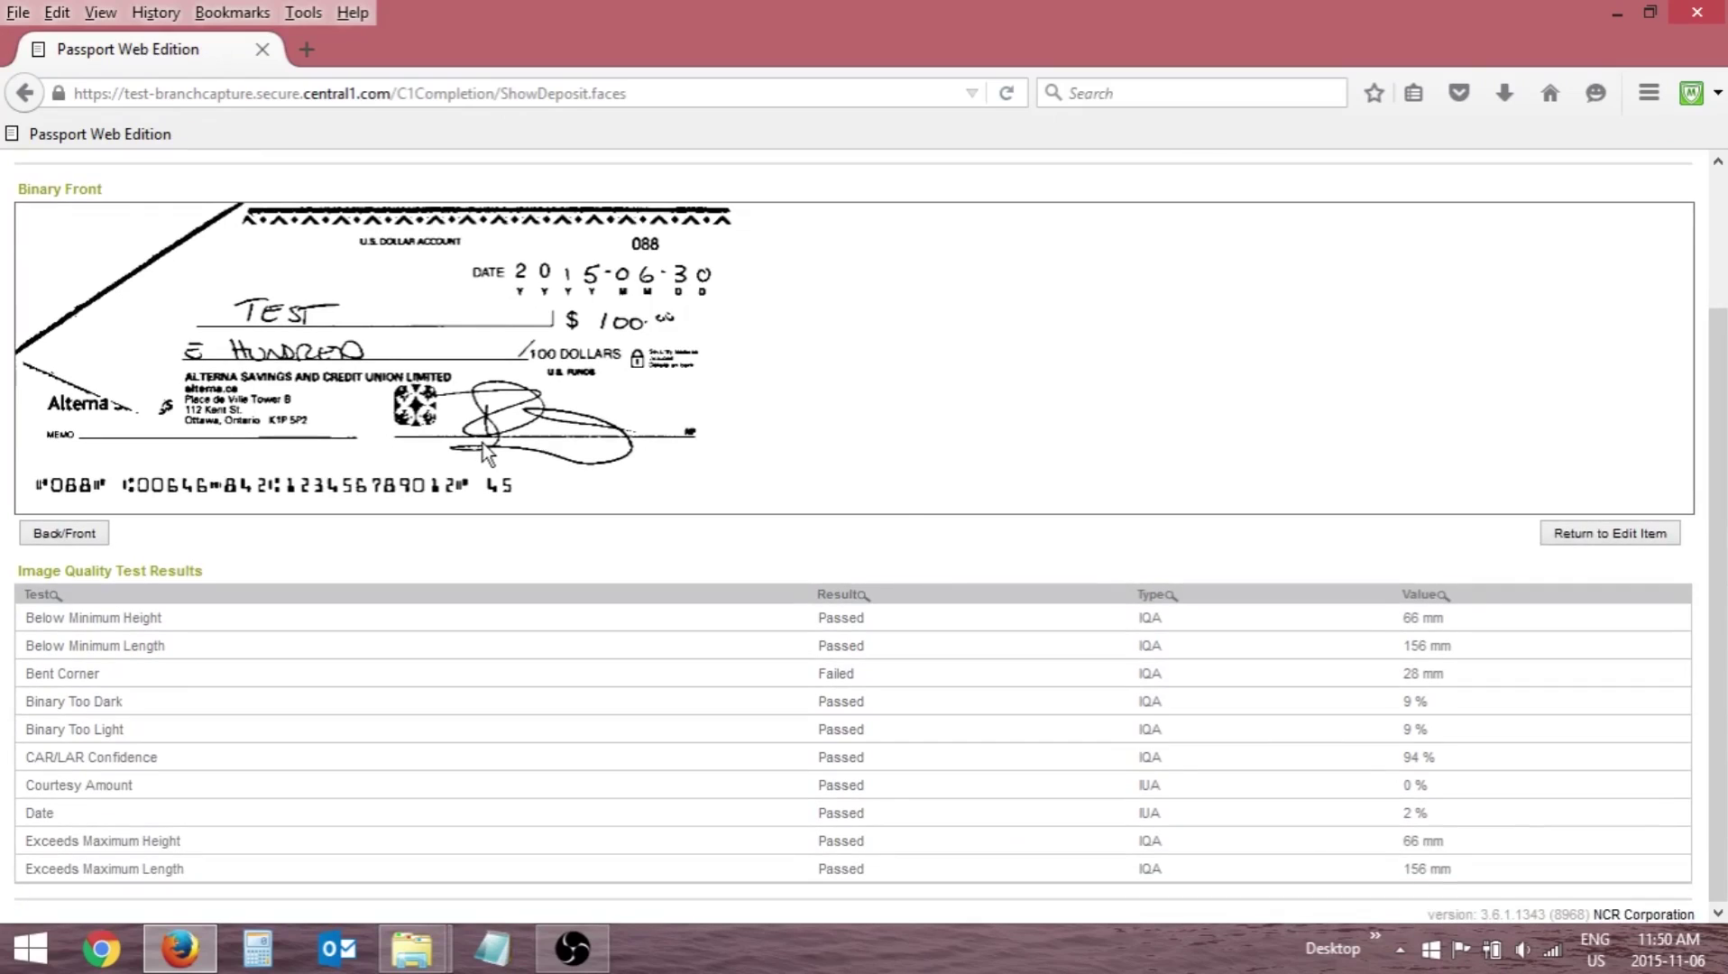
left_click(1660, 527)
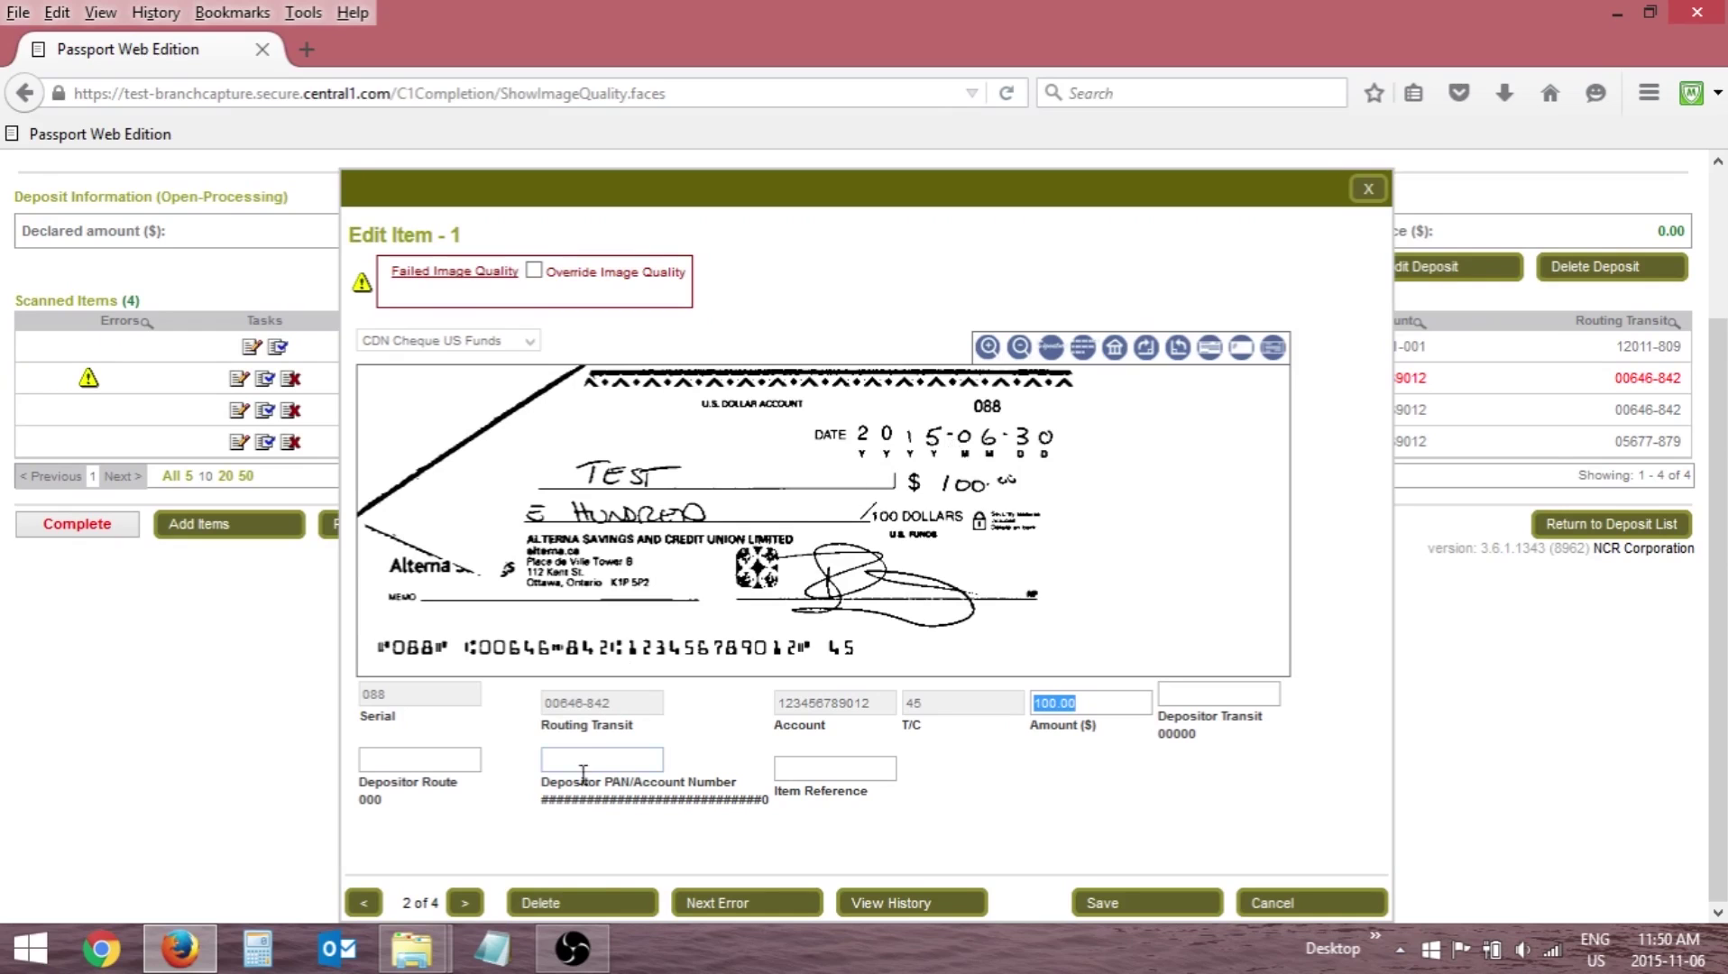
Delete item 1 with the failed image quality and start adding items to the deposit.
left_click(602, 901)
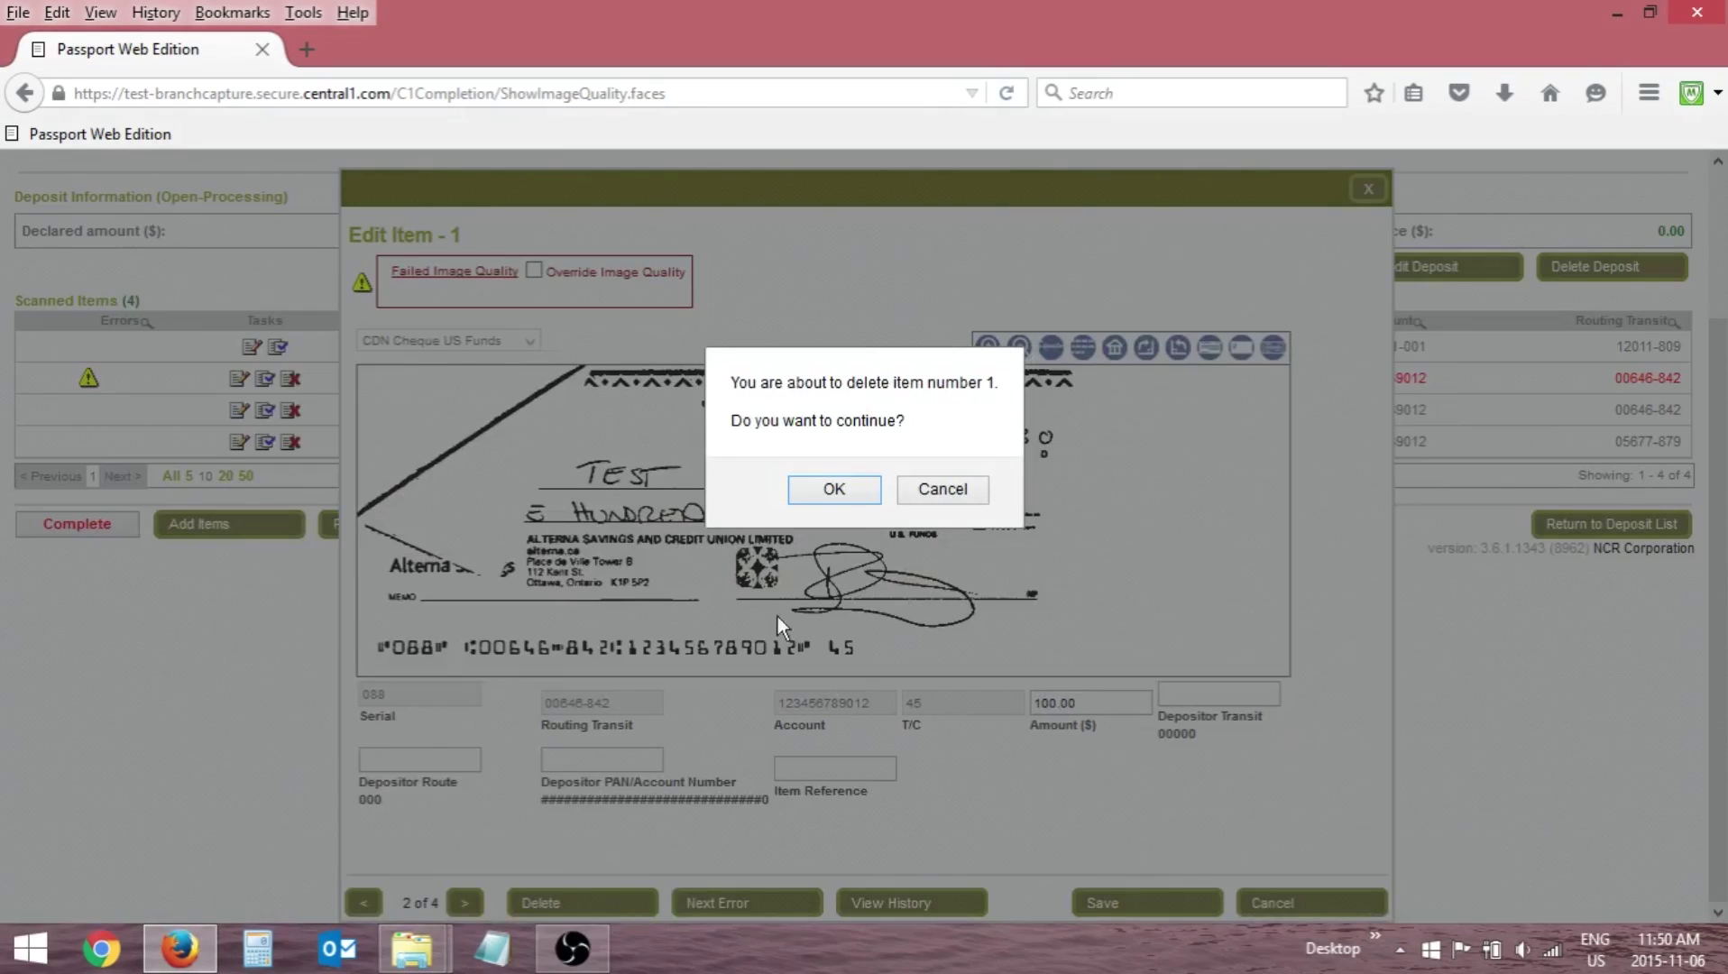
left_click(822, 494)
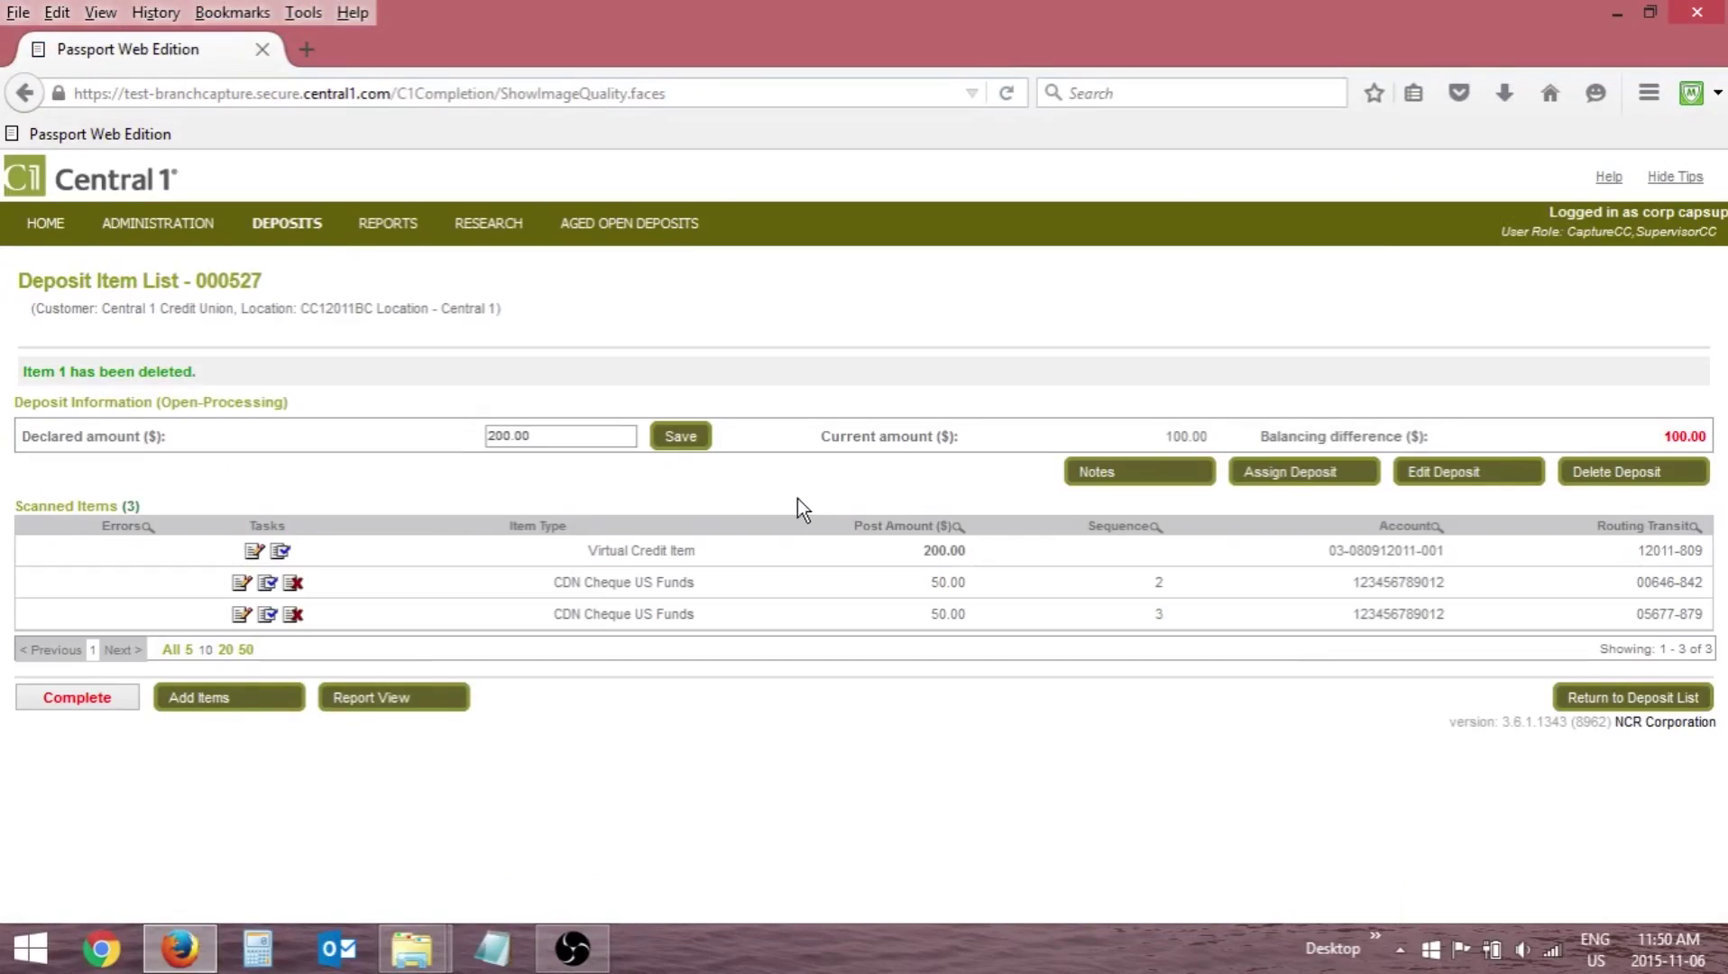
left_click(232, 699)
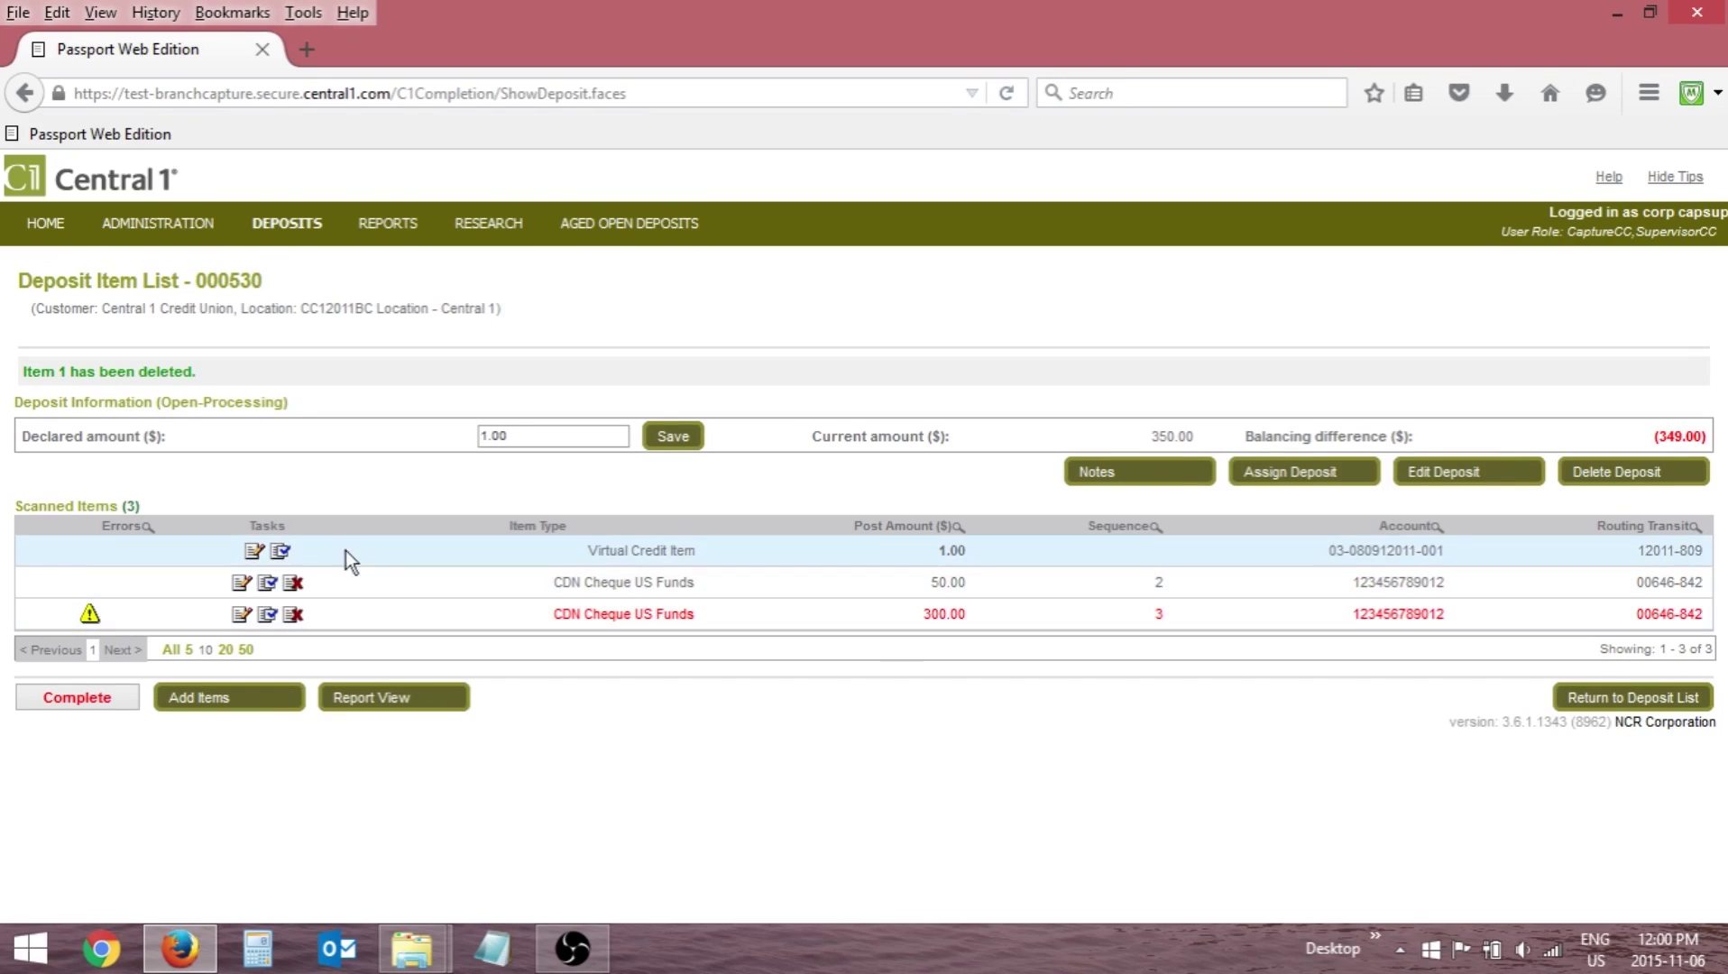
Override the failed image quality error on item 3, the 300.00 cheque, and save the item.
left_click(239, 614)
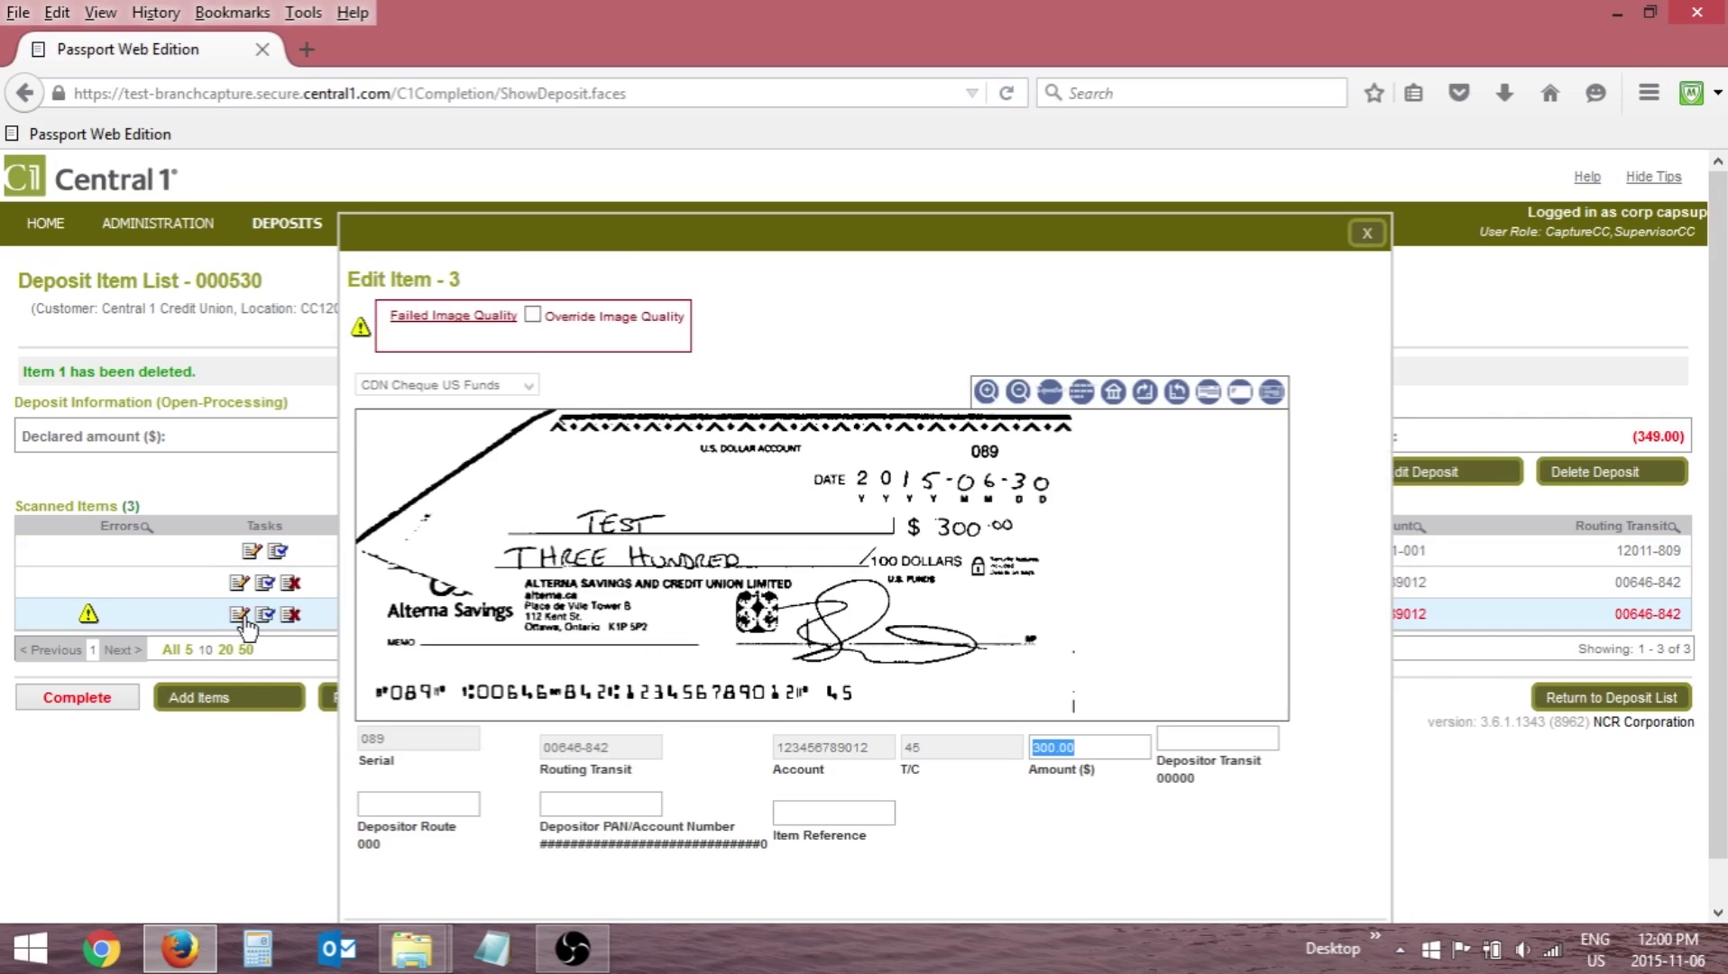
left_click(533, 314)
left_click_drag(627, 231, 581, 131)
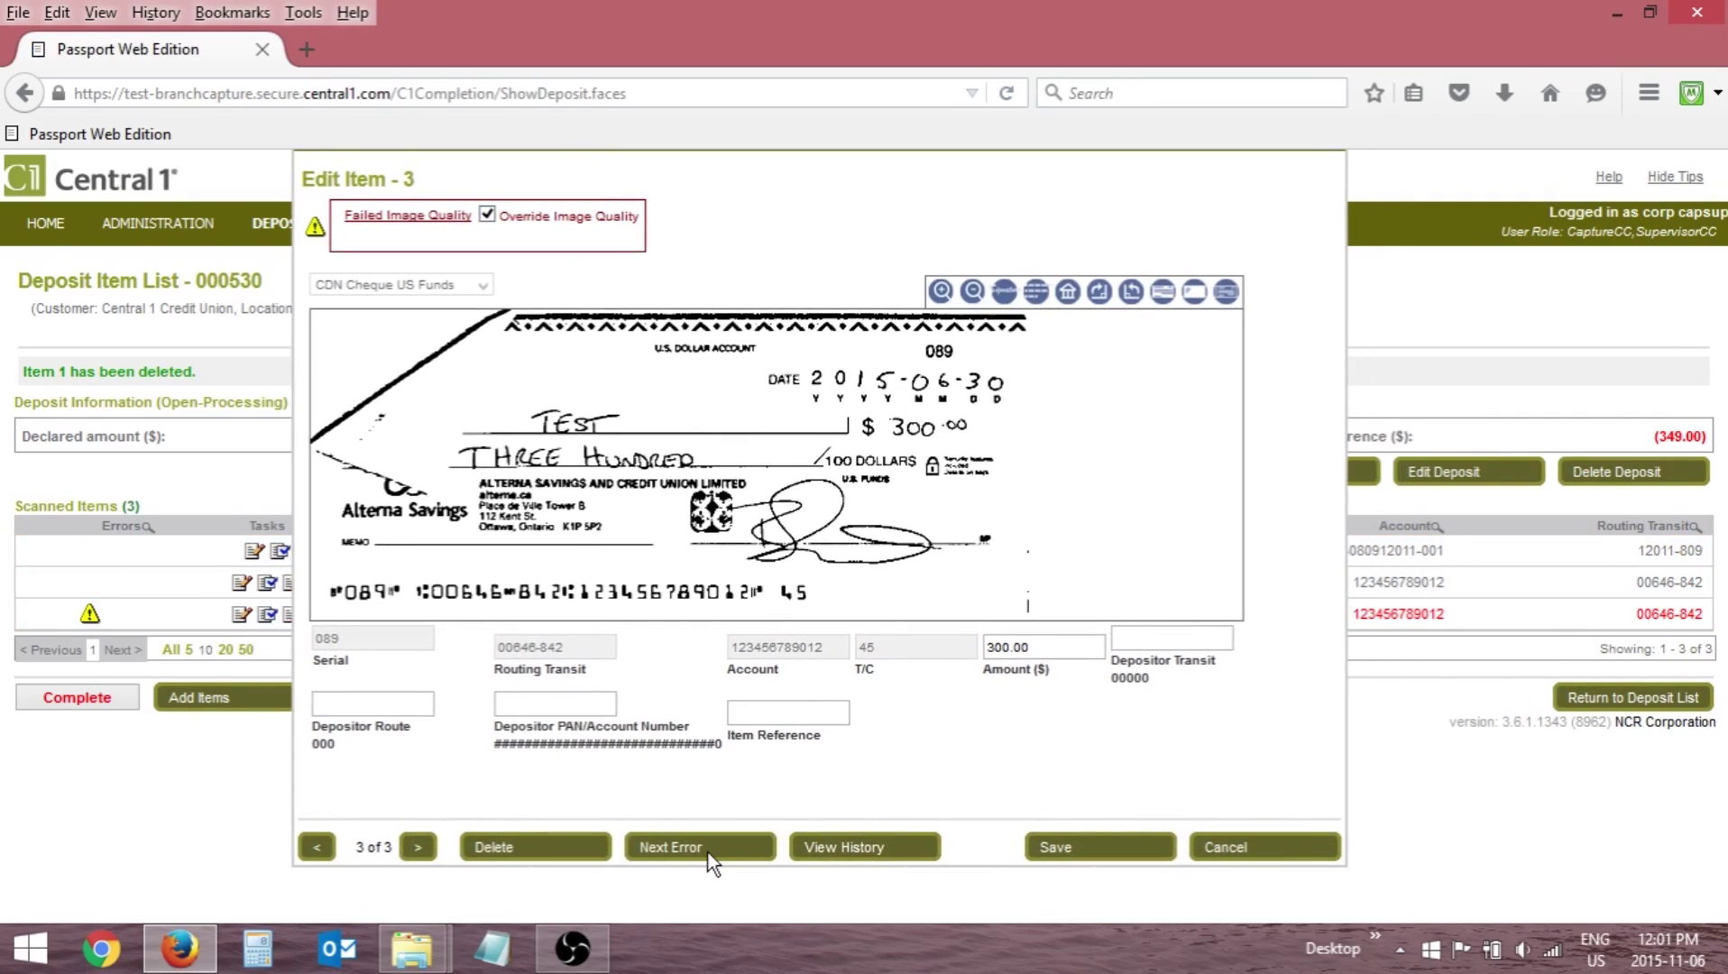
left_click(1080, 852)
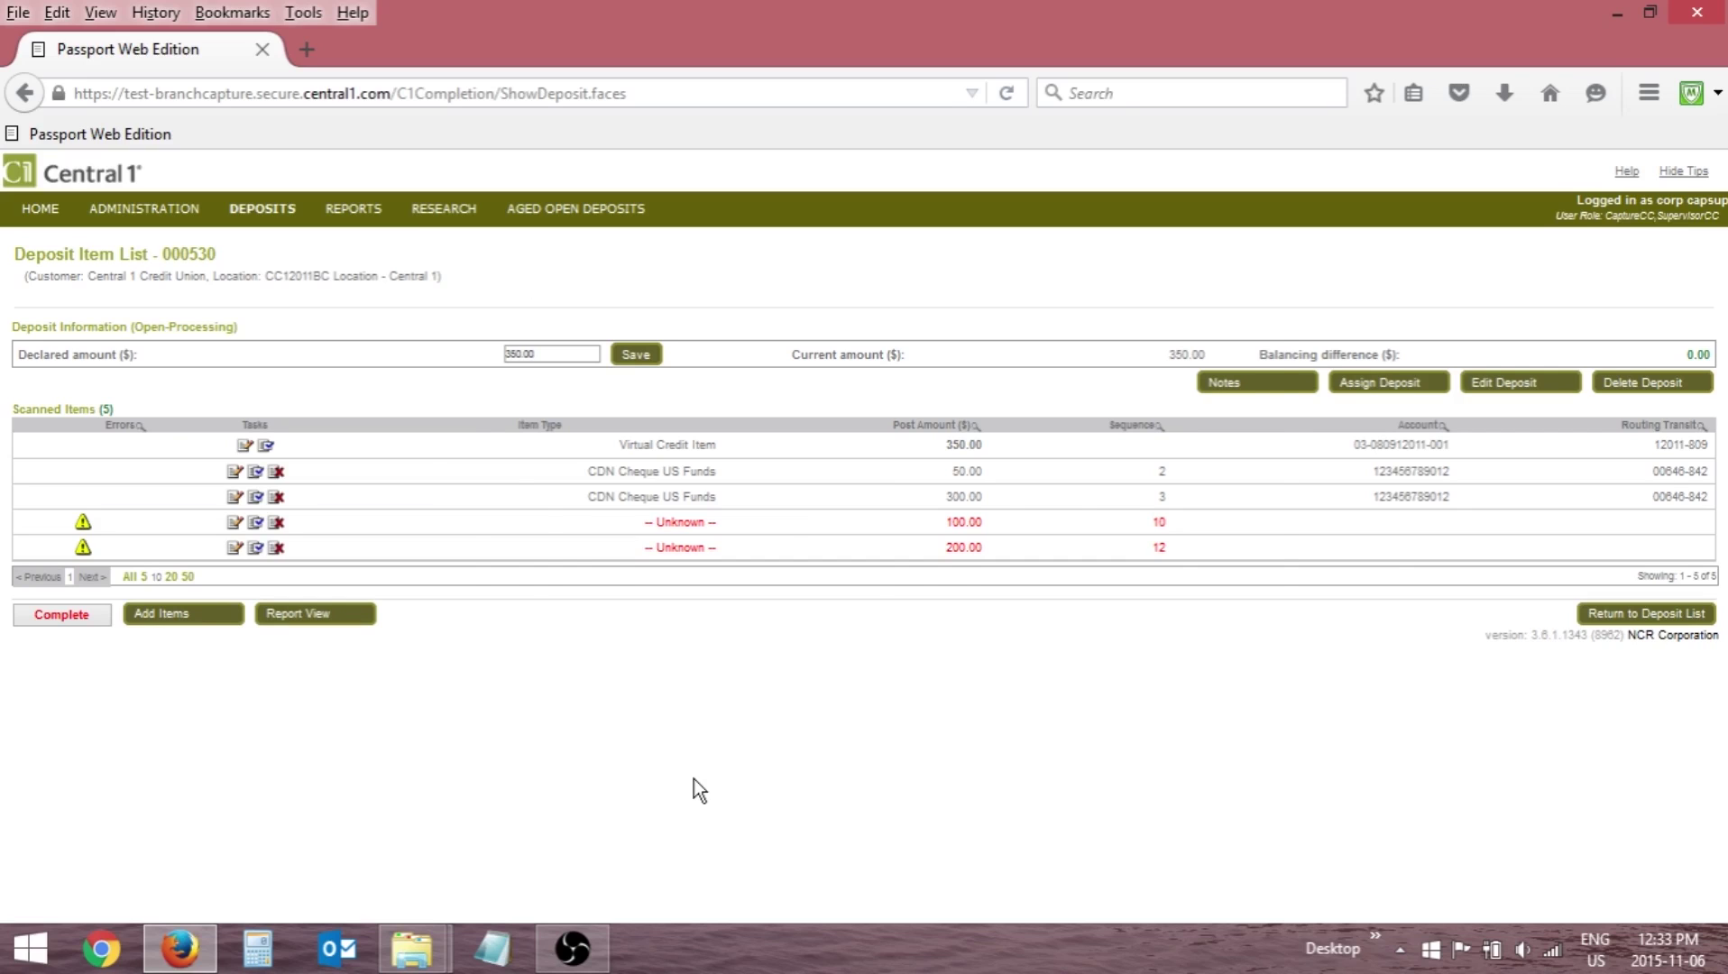
Delete the unknown item 10 and start adding items to the deposit.
left_click(234, 523)
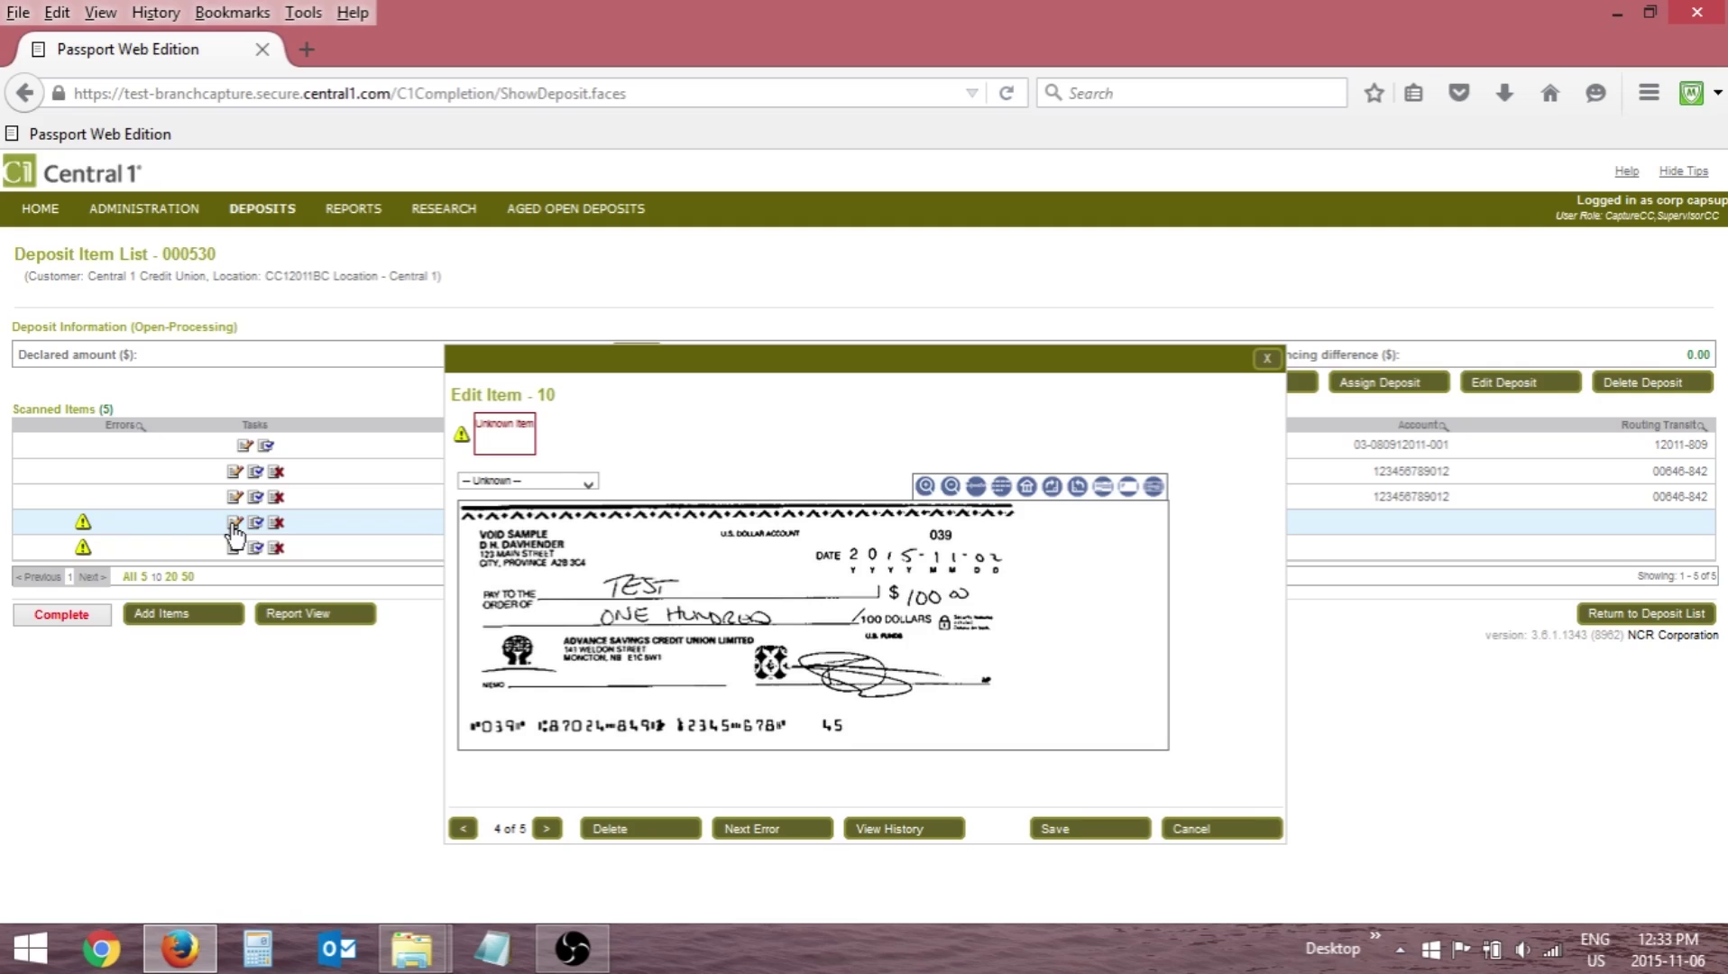
left_click(615, 826)
left_click(826, 488)
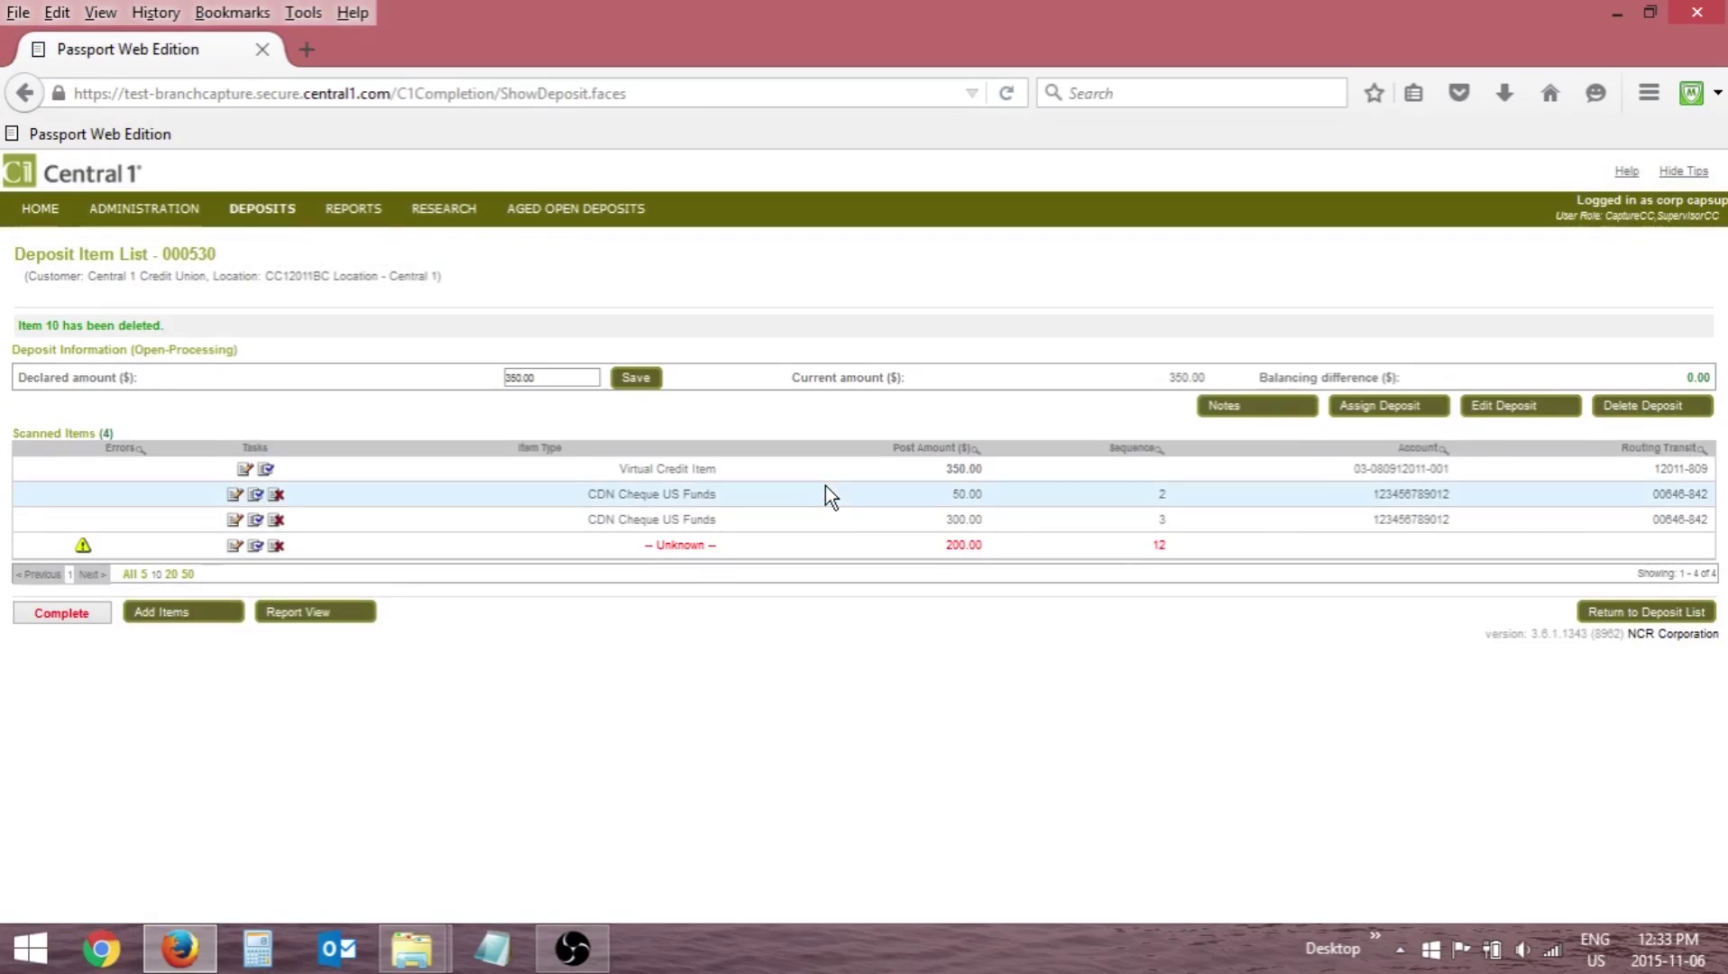
left_click(173, 613)
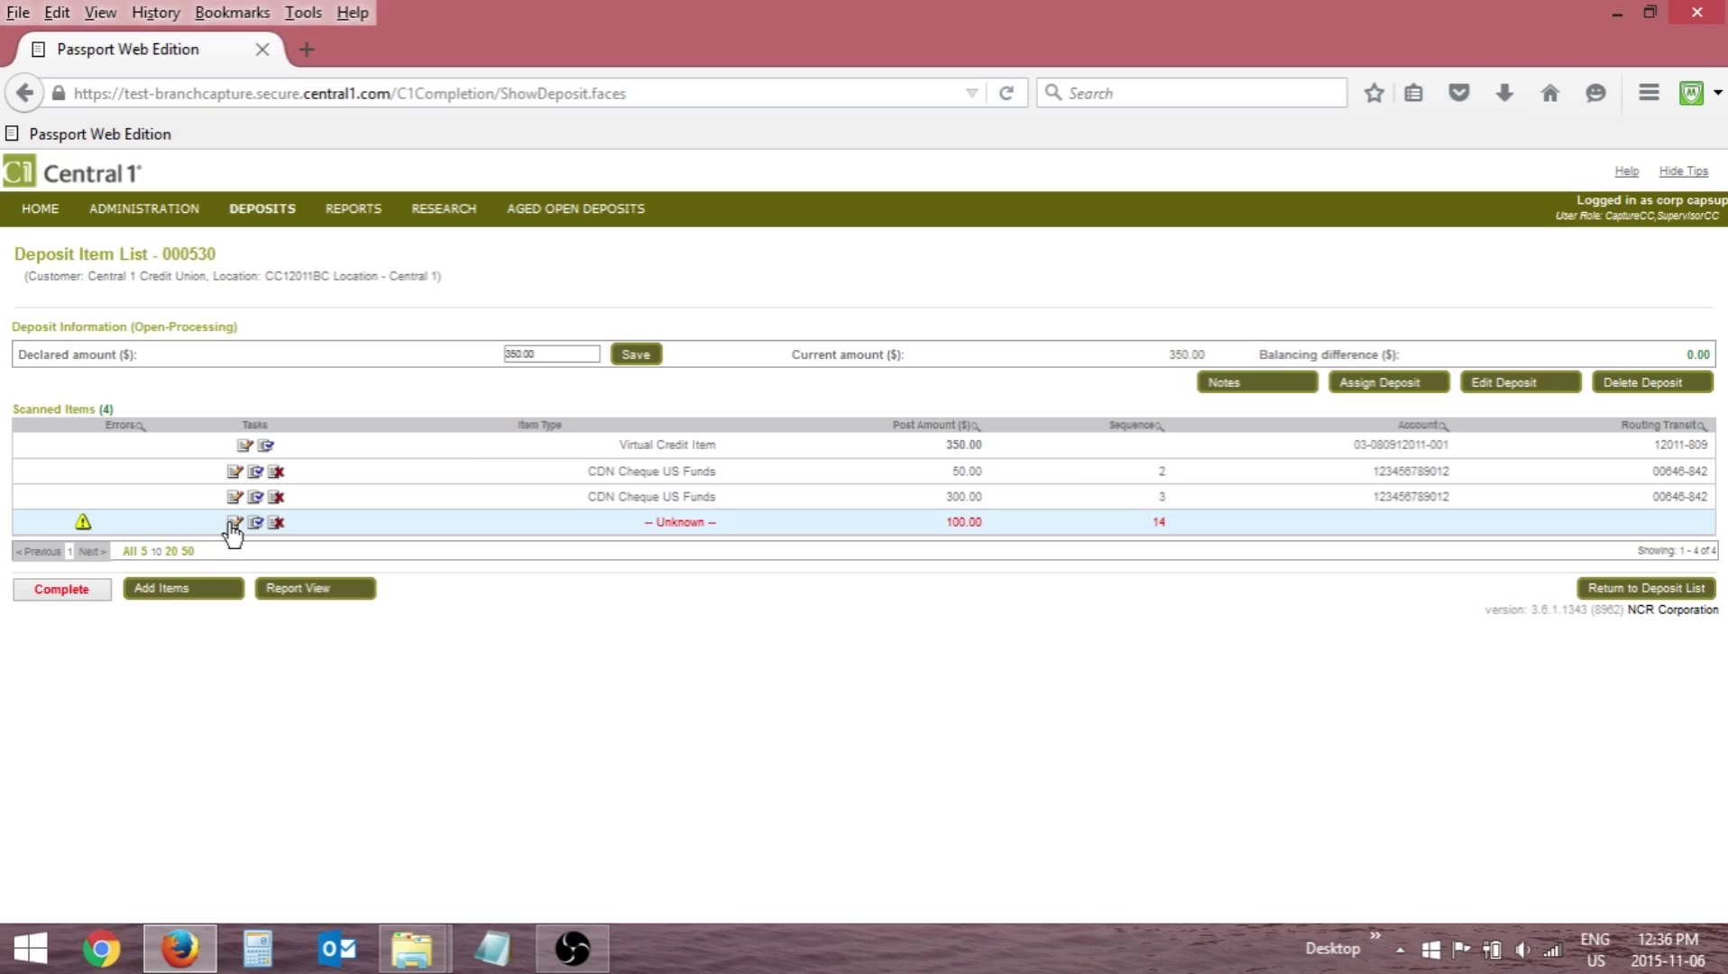
Set the type of the unknown item 14 to CDN Cheque US Funds and save the item.
left_click(235, 522)
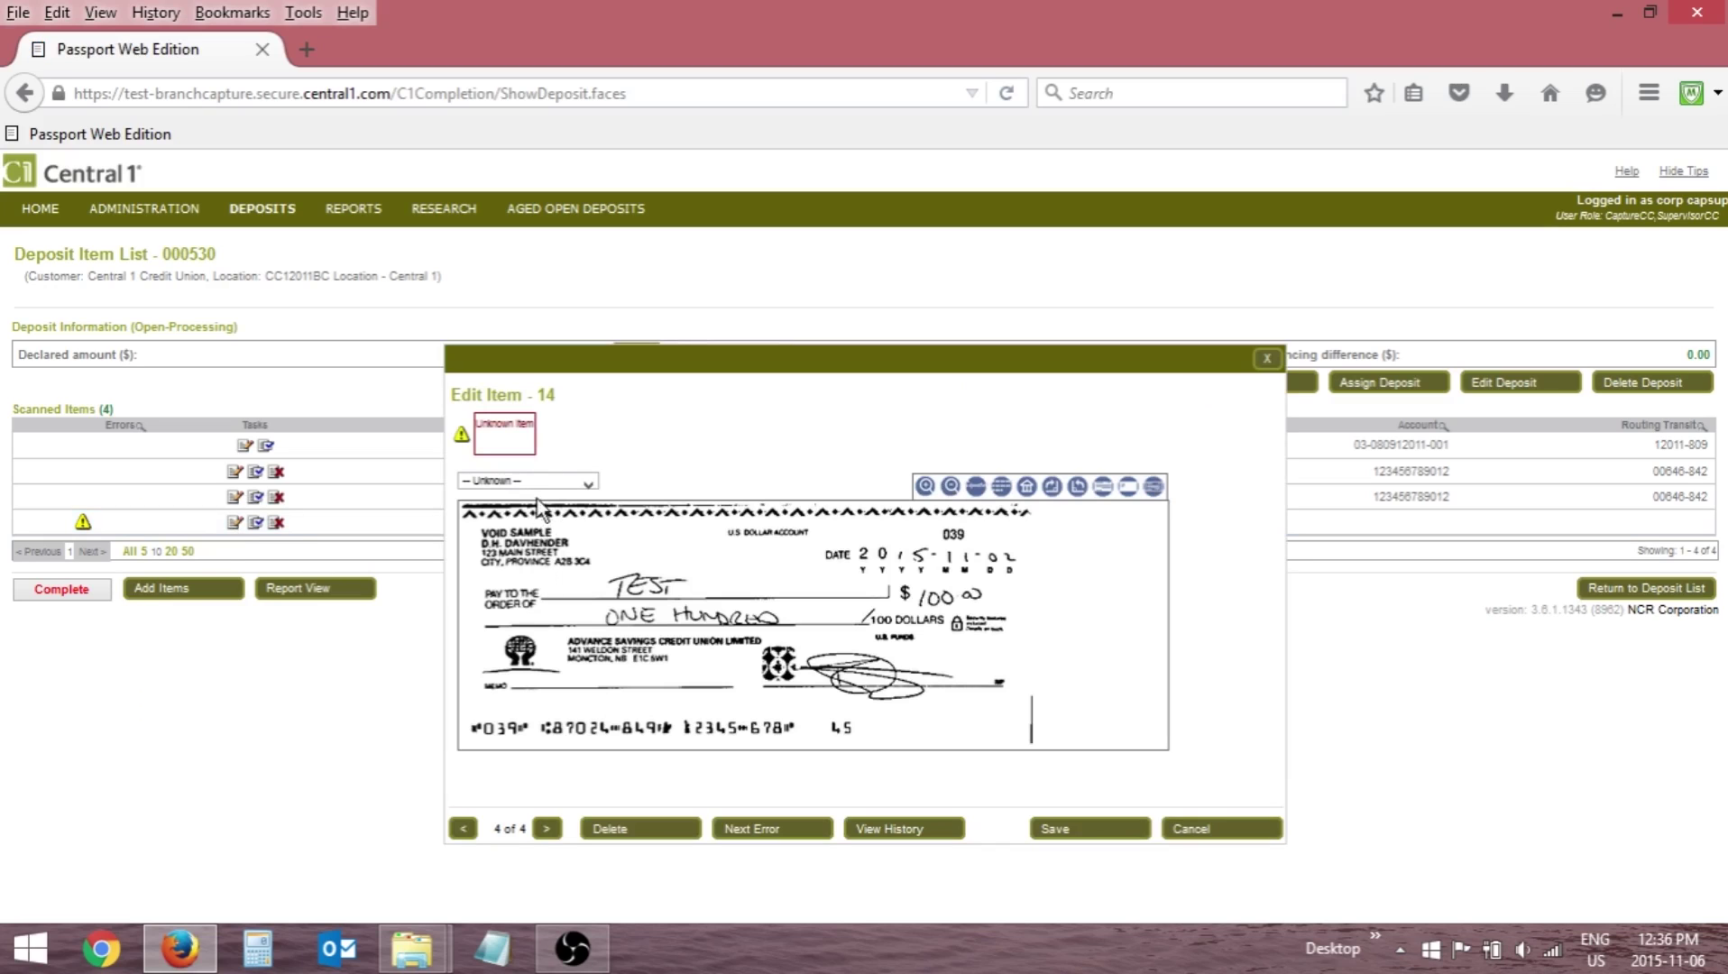
left_click(537, 479)
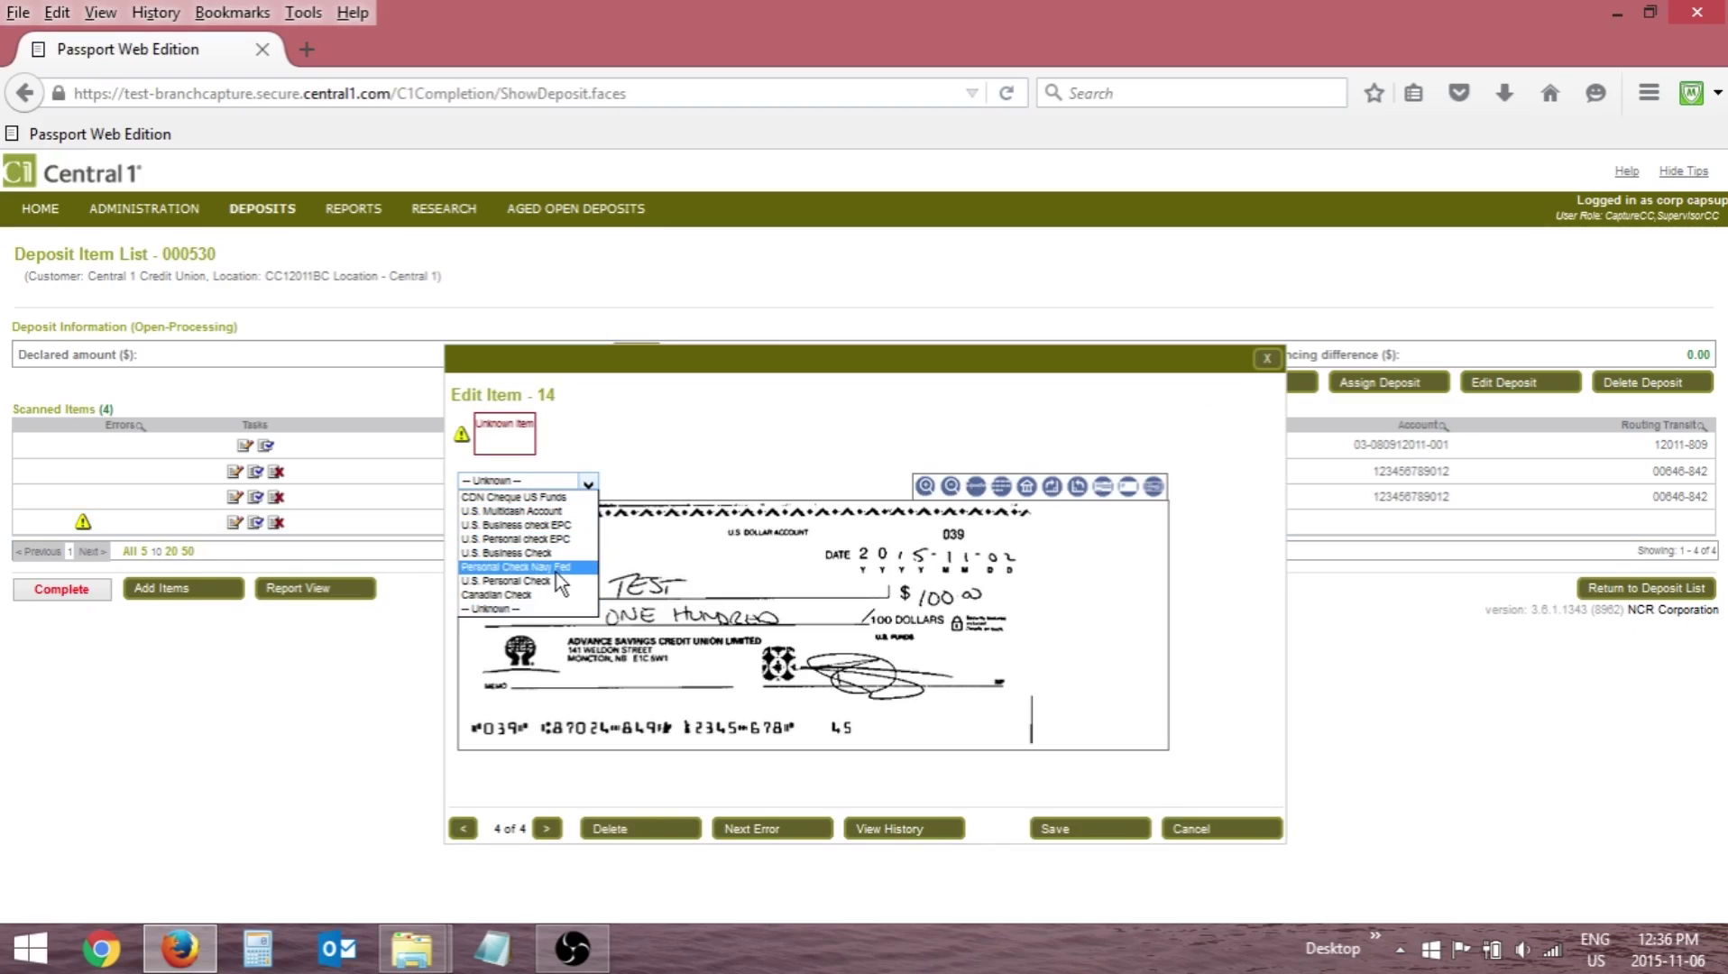
left_click(549, 497)
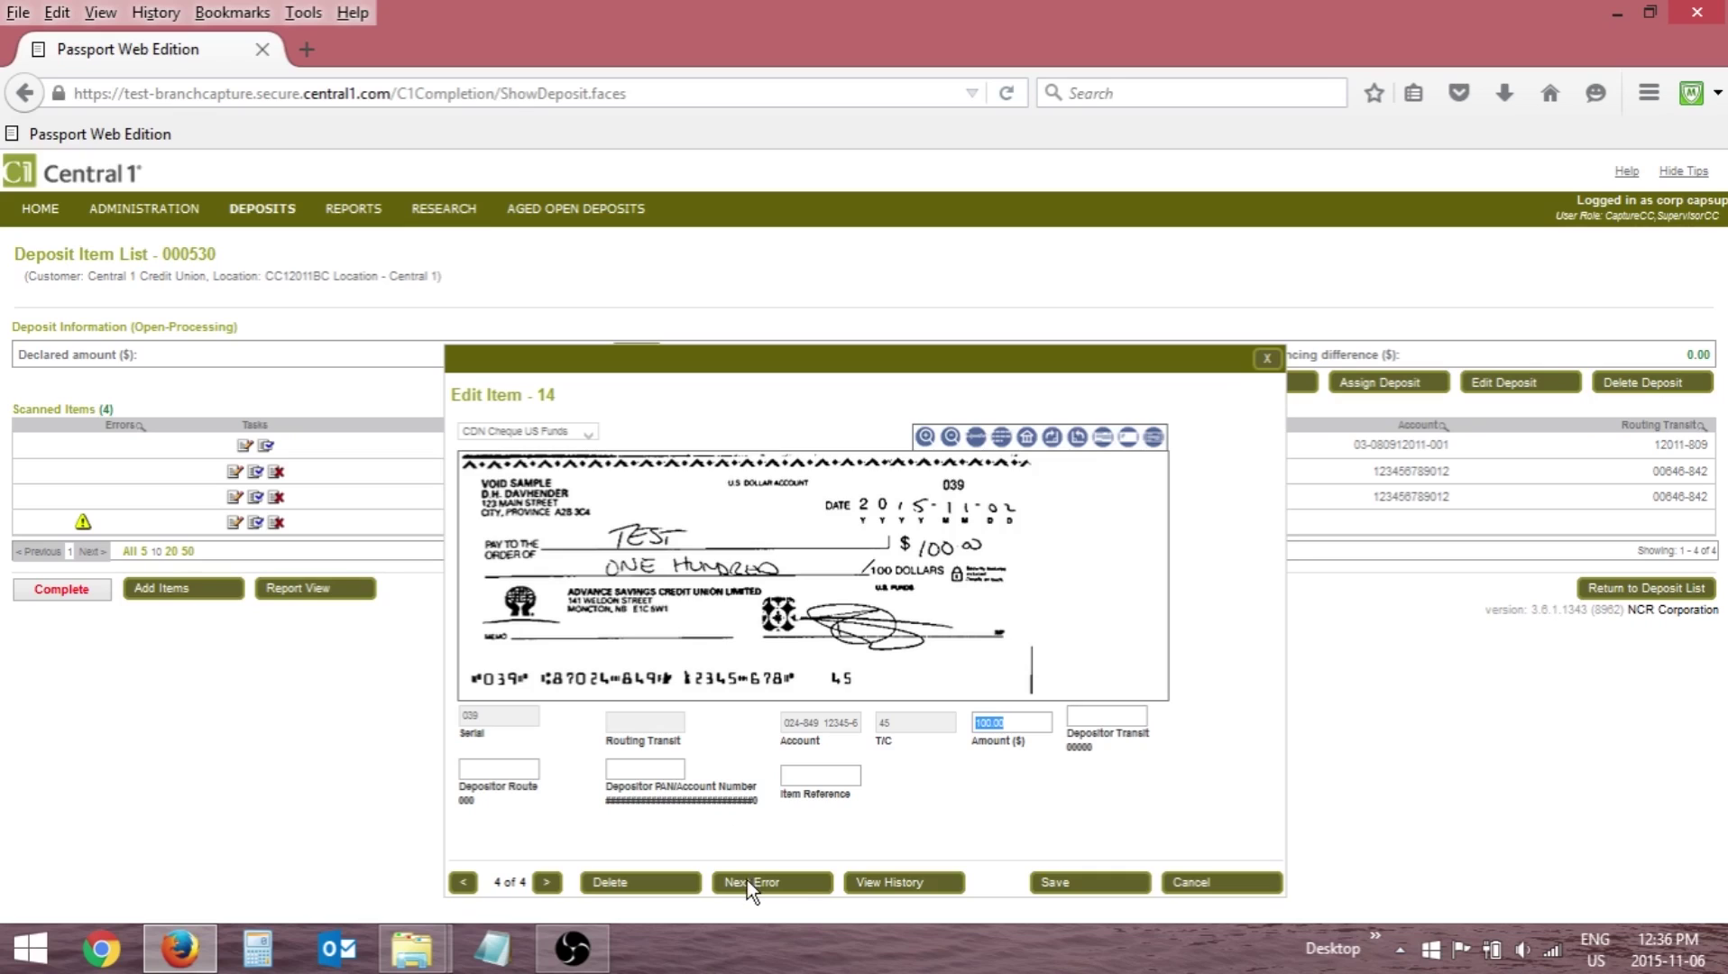
left_click(1075, 889)
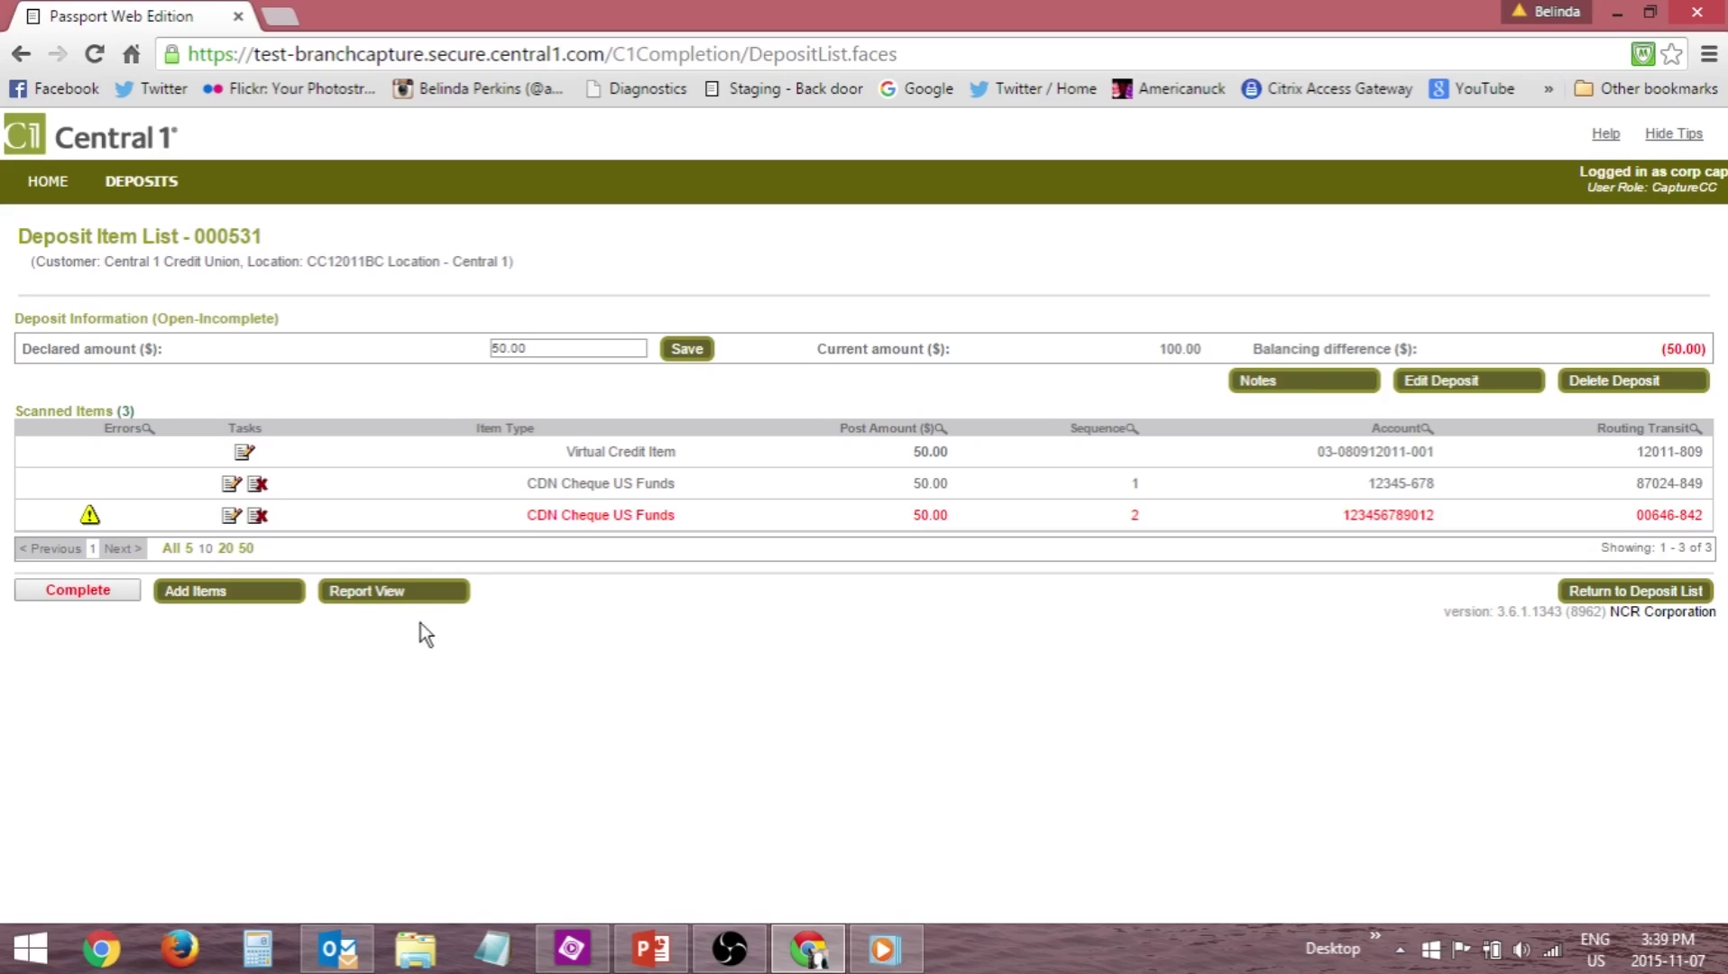
Delete the flagged 50.00 cheque with sequence 2 directly from the scanned items list.
left_click(258, 519)
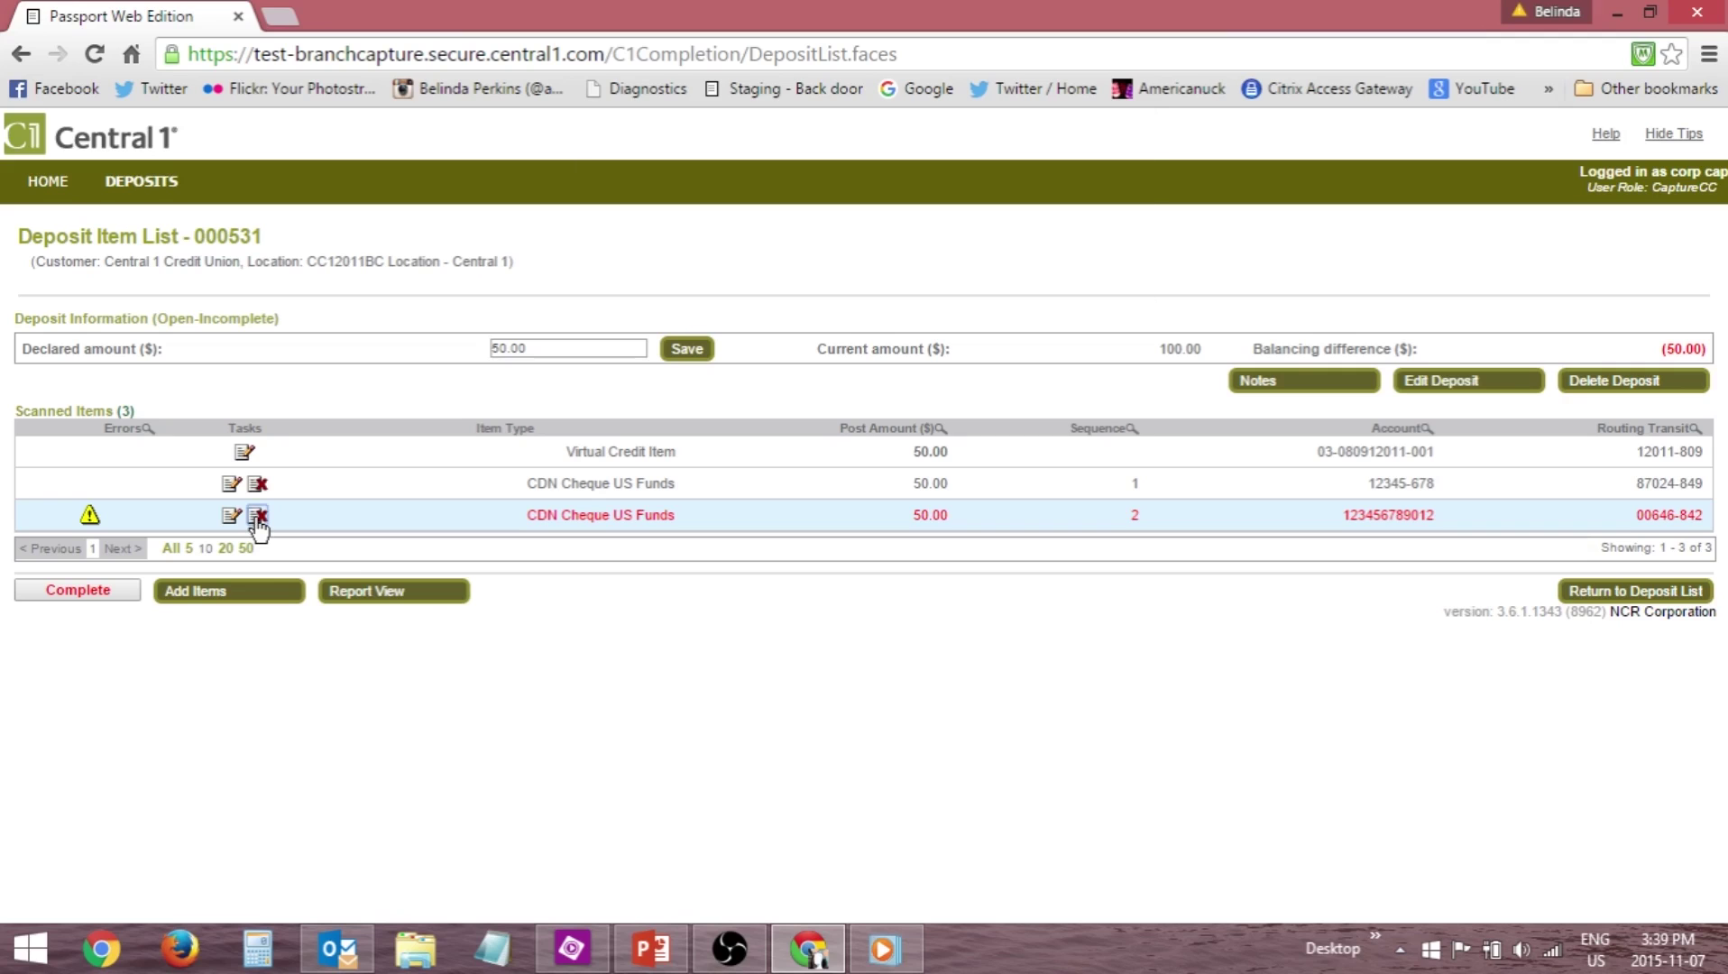
left_click(974, 267)
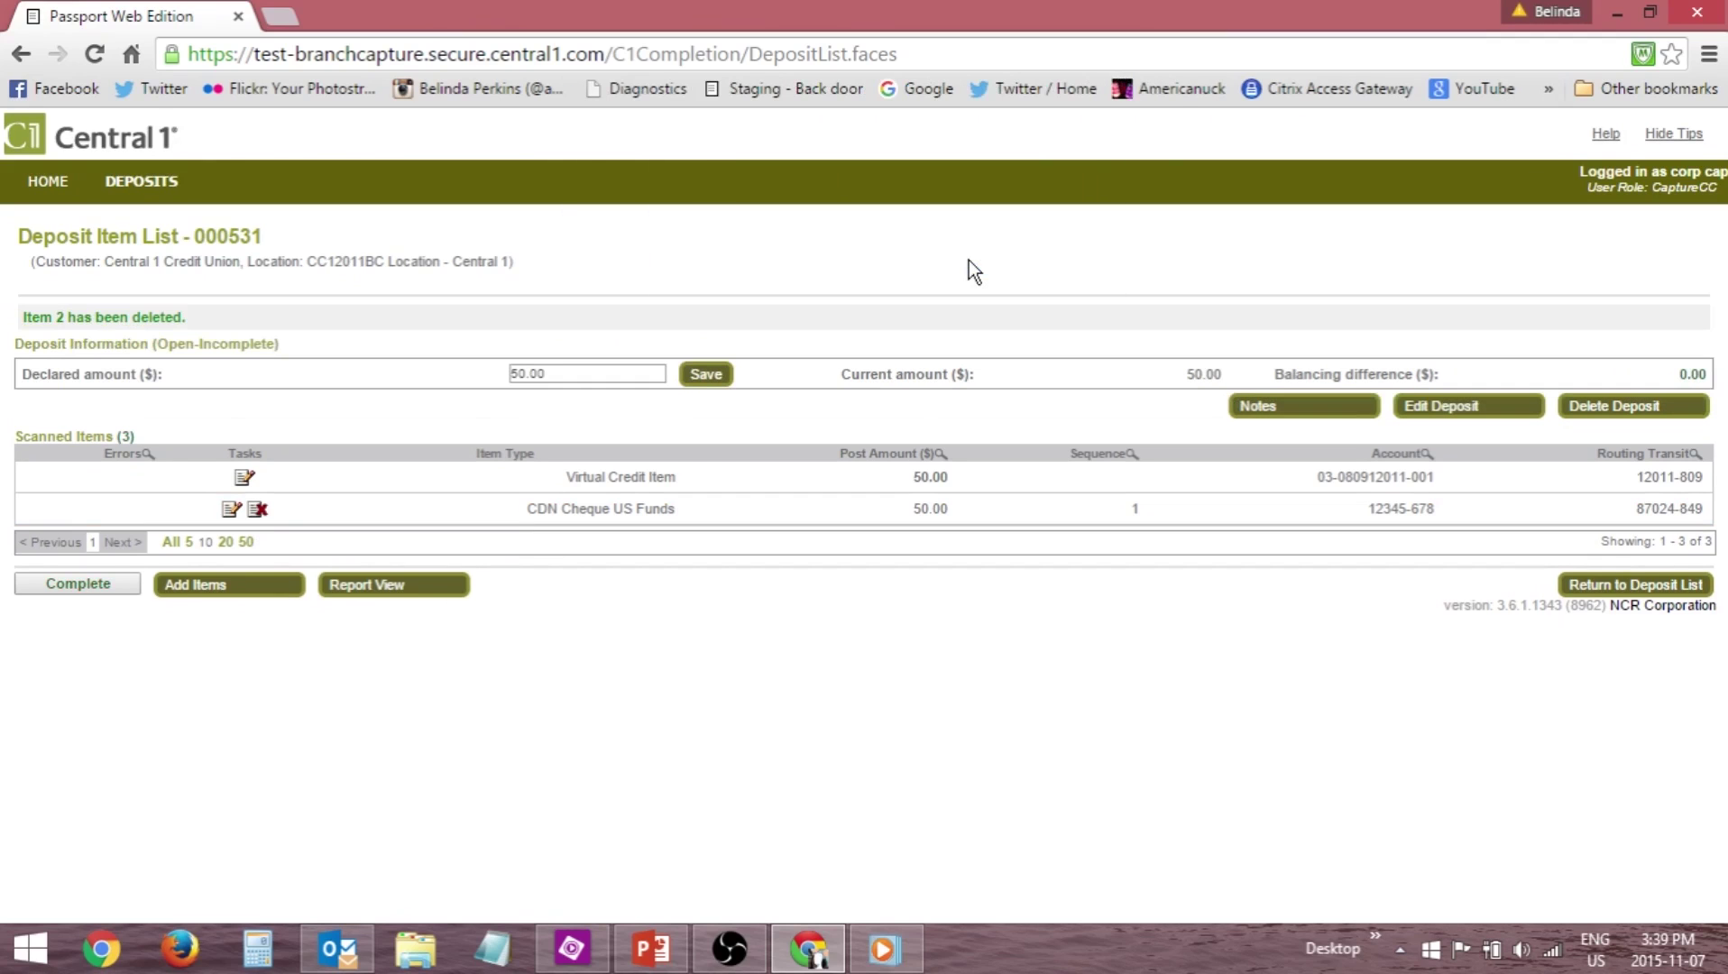
Return to the deposit list and reopen the most recently created deposit.
left_click(1593, 581)
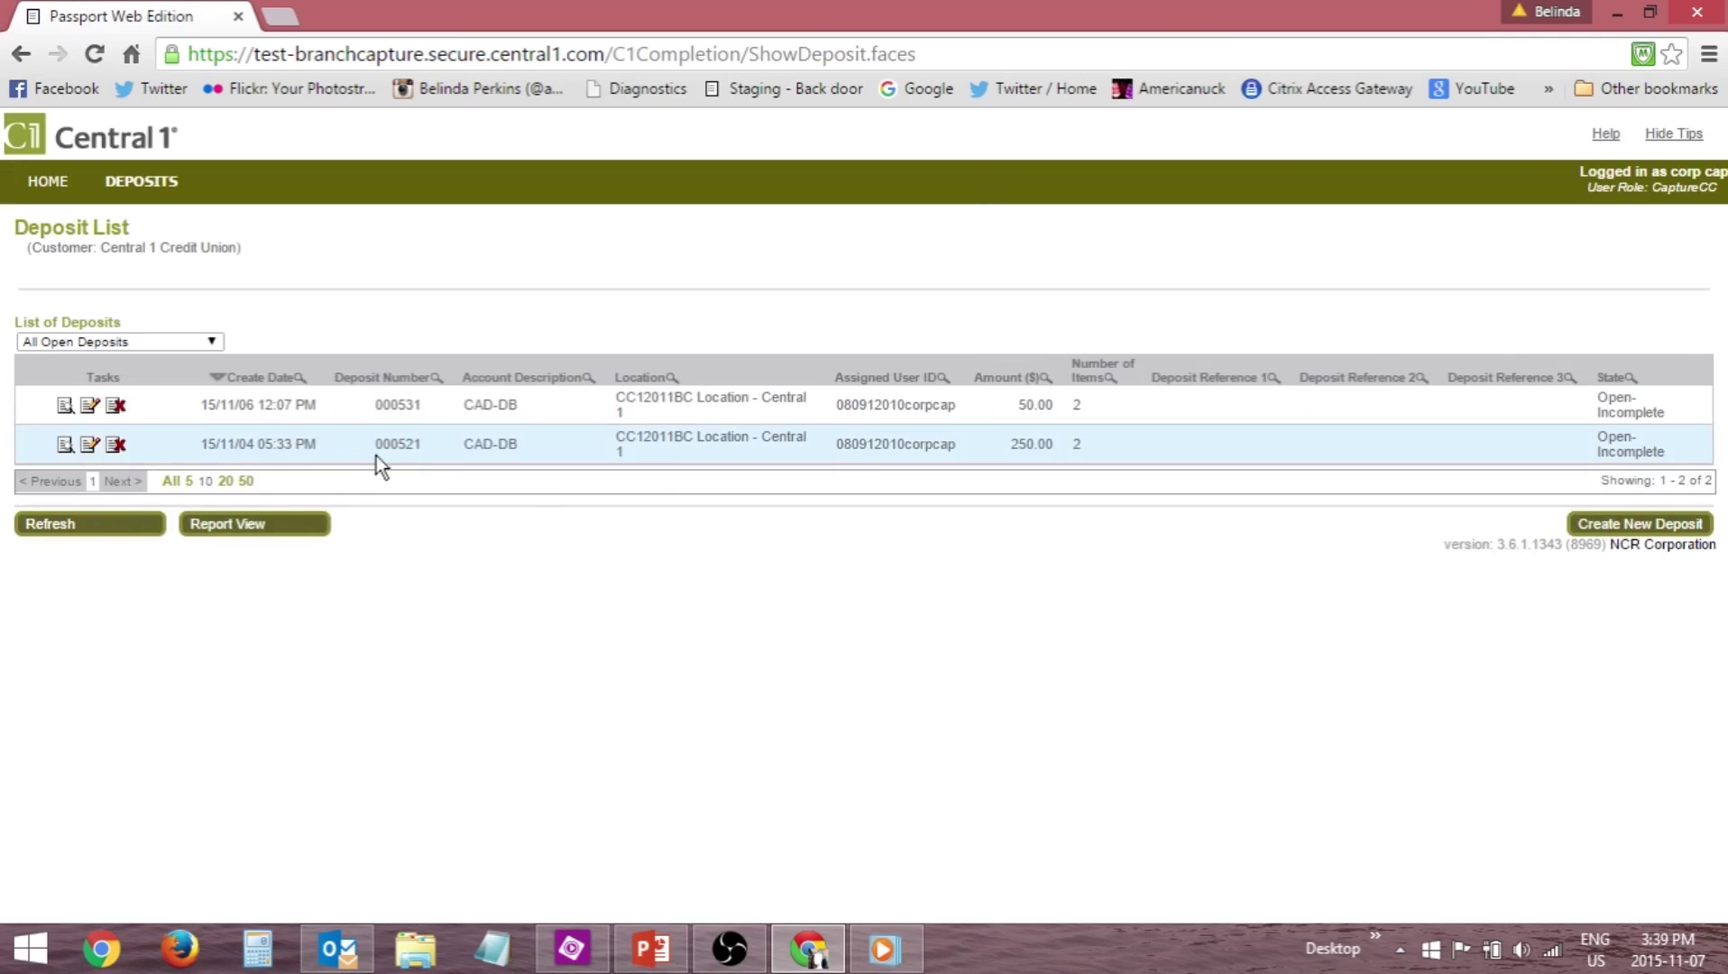
left_click(336, 413)
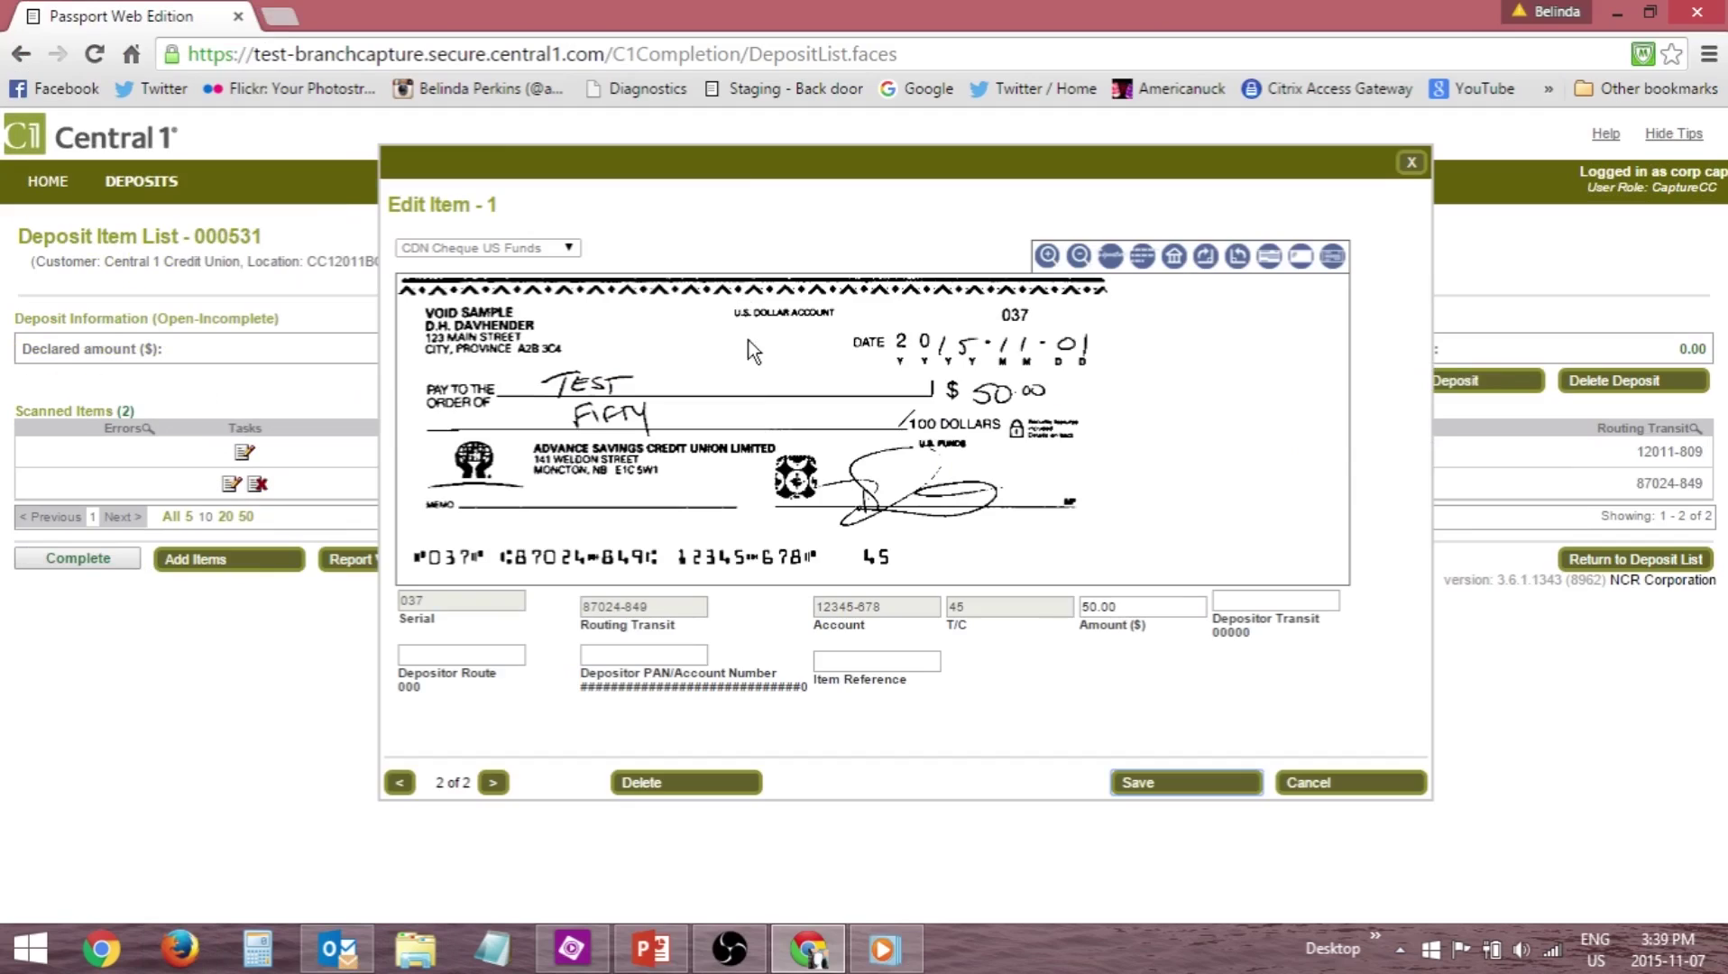
Delete the 50.00 CDN Cheque US Funds item from its edit window and confirm the deletion.
left_click(686, 785)
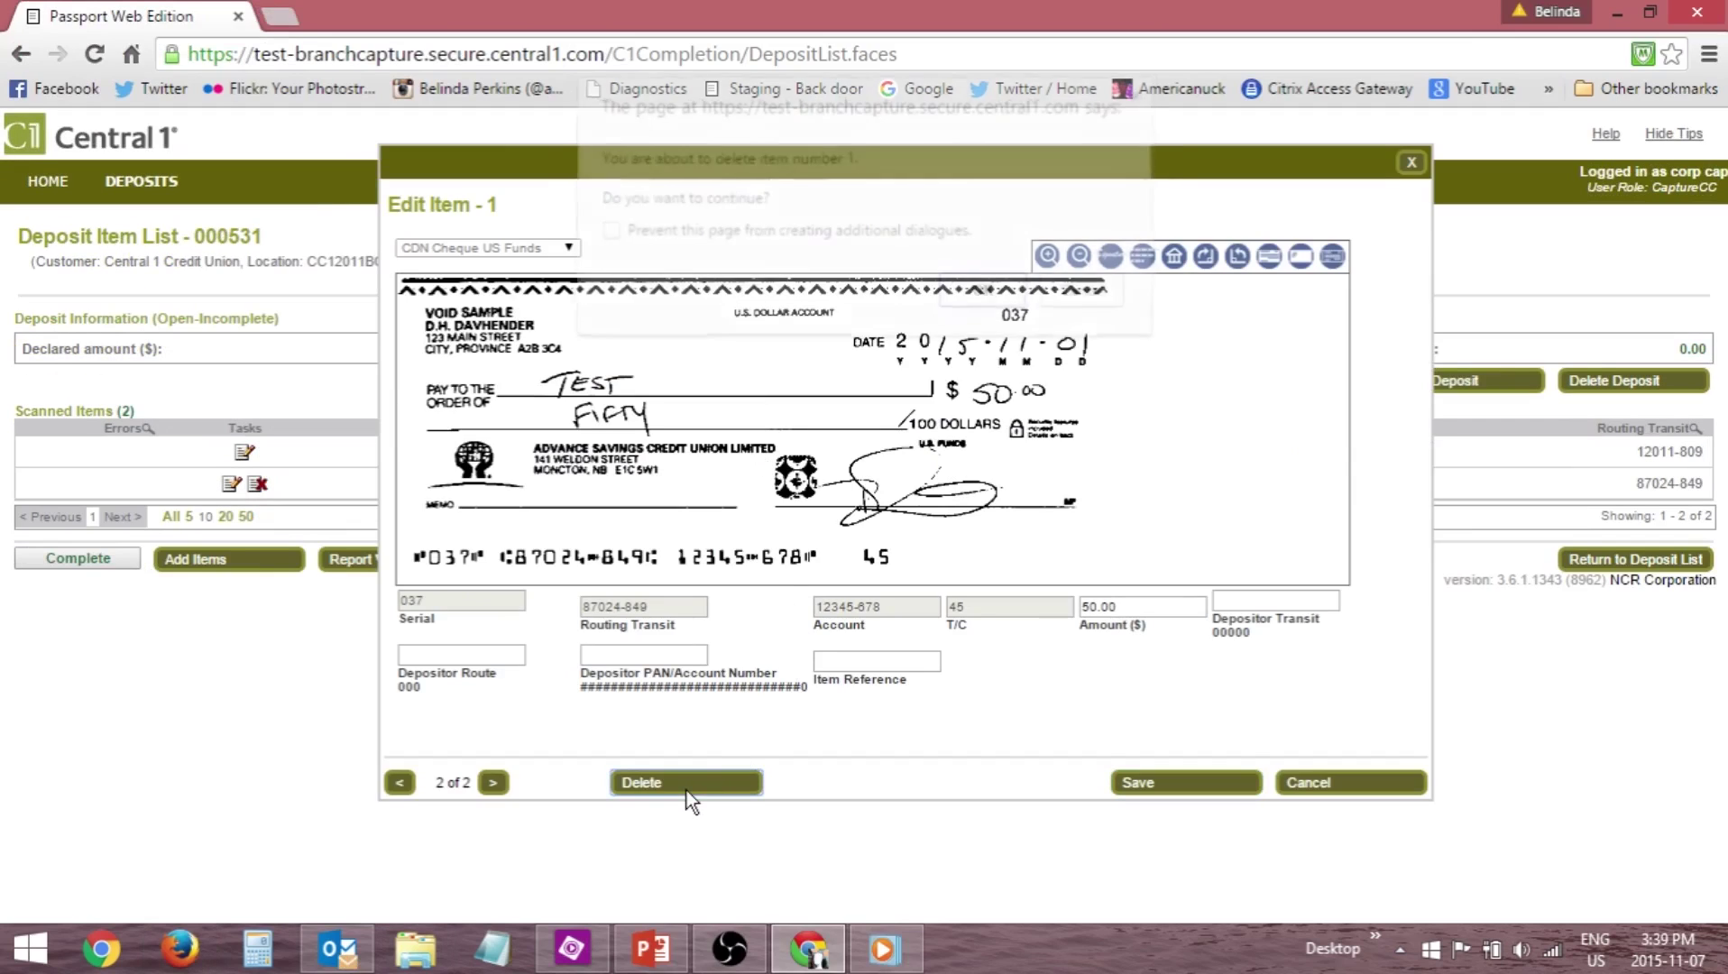
left_click(981, 300)
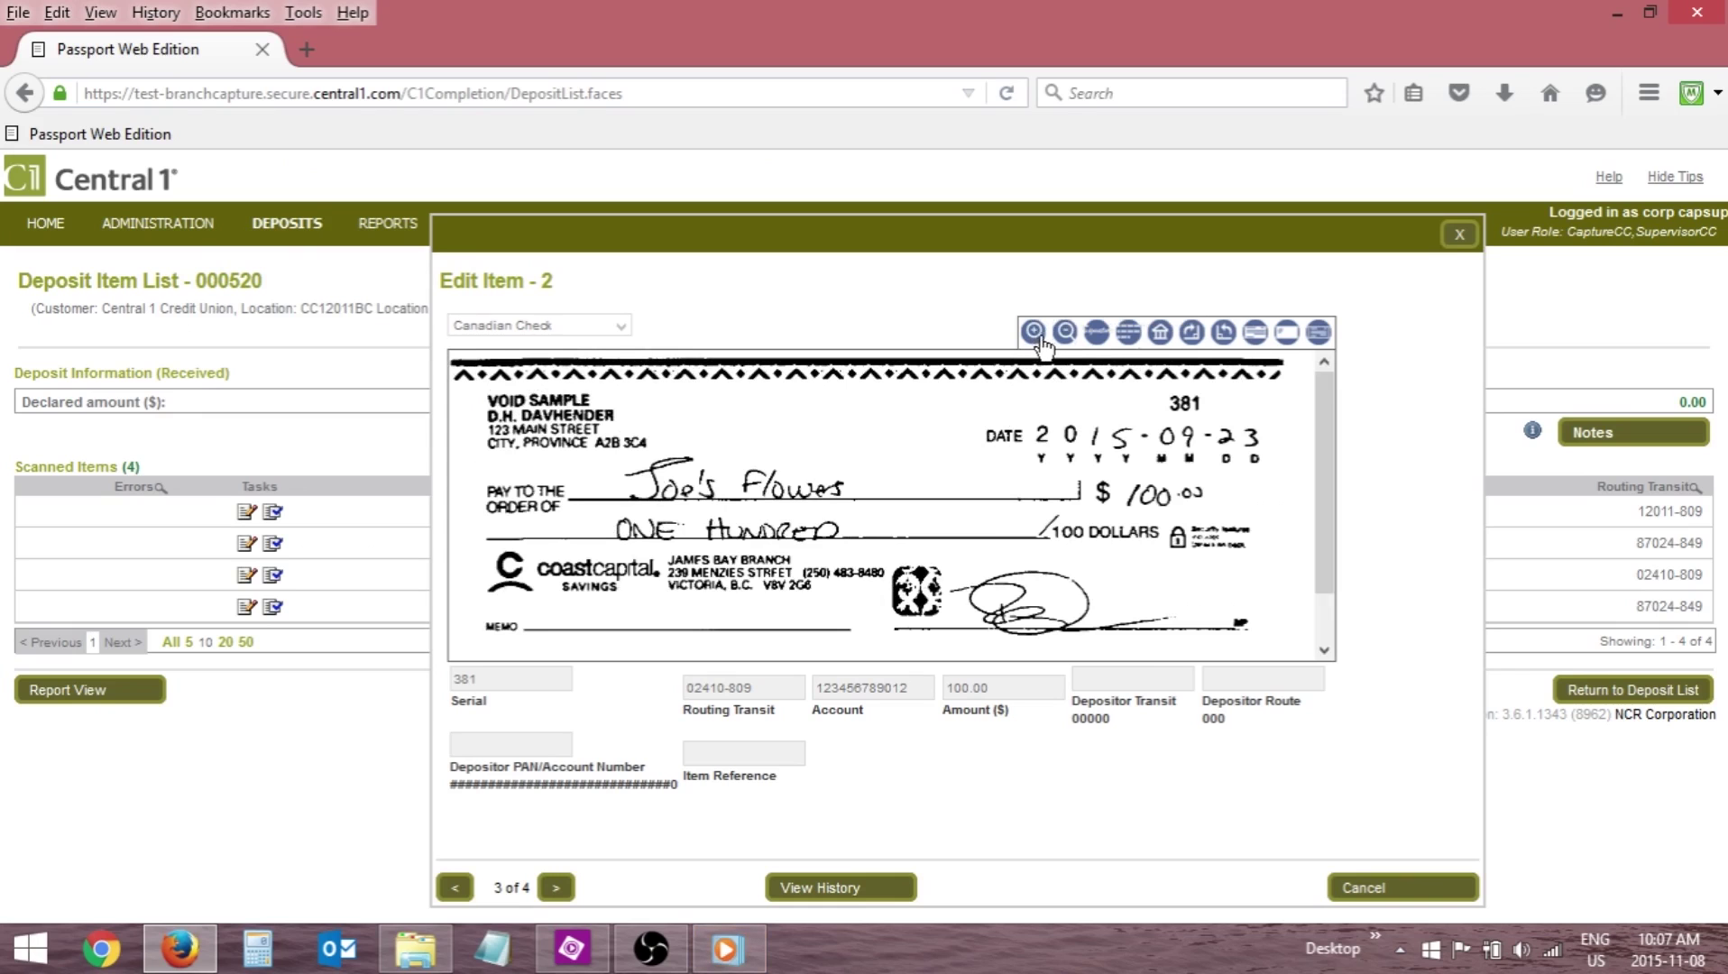
Examine the cheque image of item 2 in deposit 000520 zoomed out, at its signature and endorsement areas, and rotated right and left.
left_click(1064, 333)
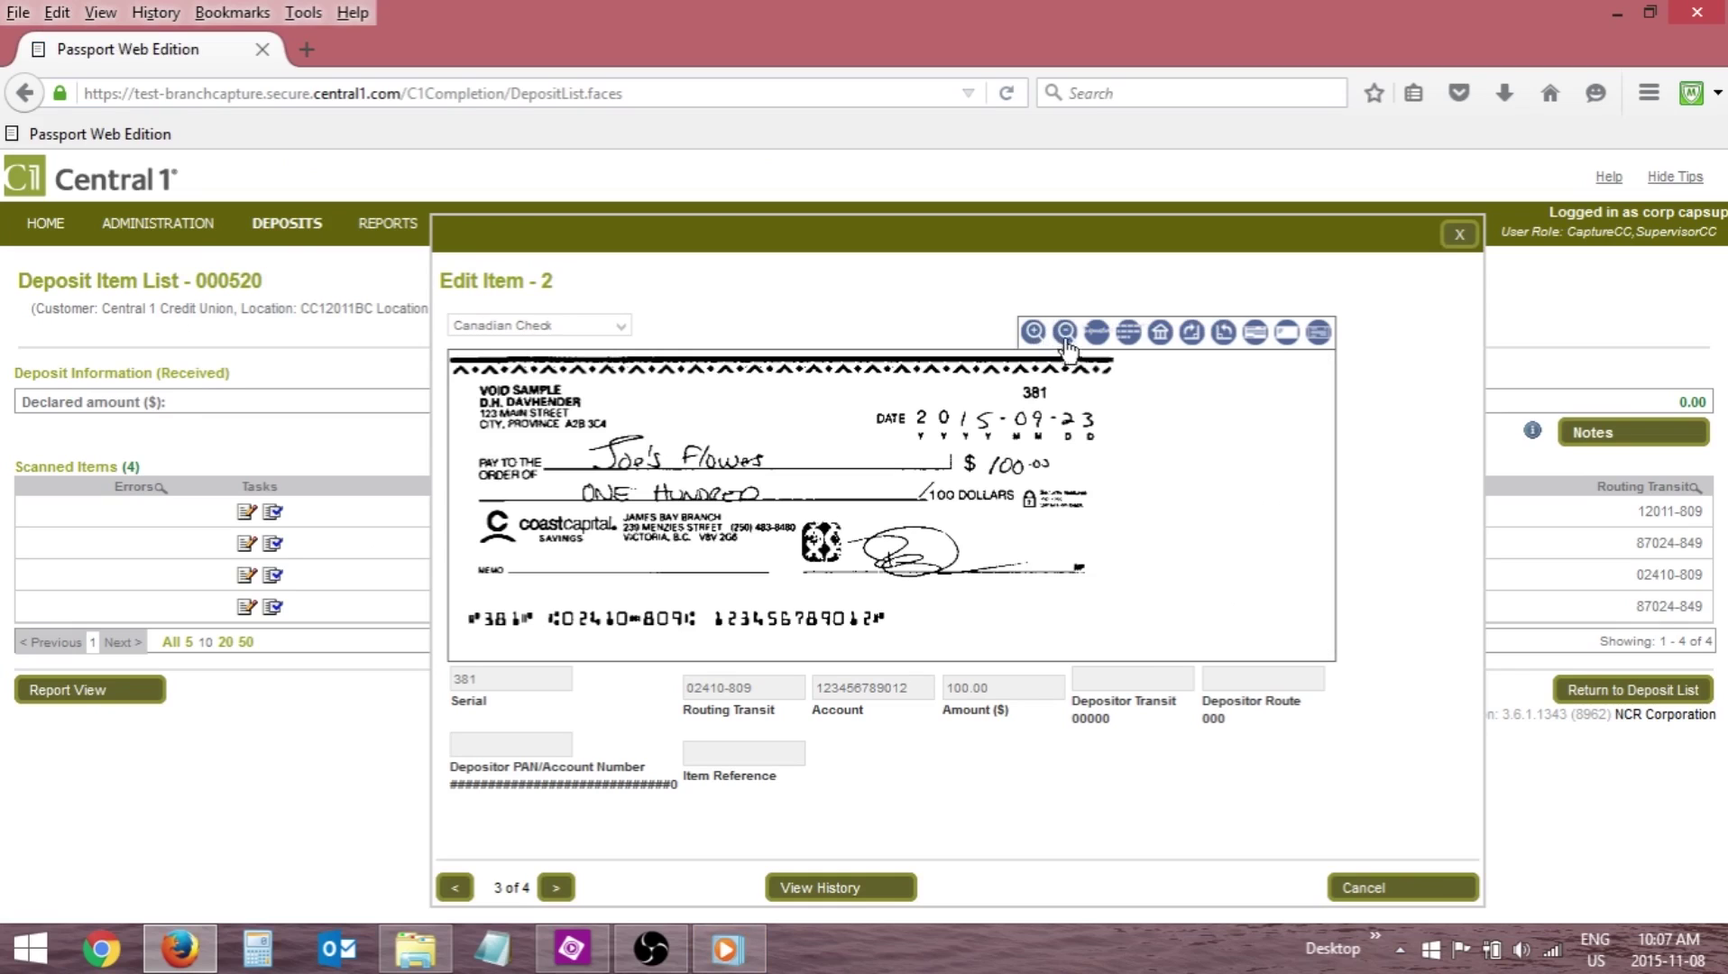
left_click(1096, 333)
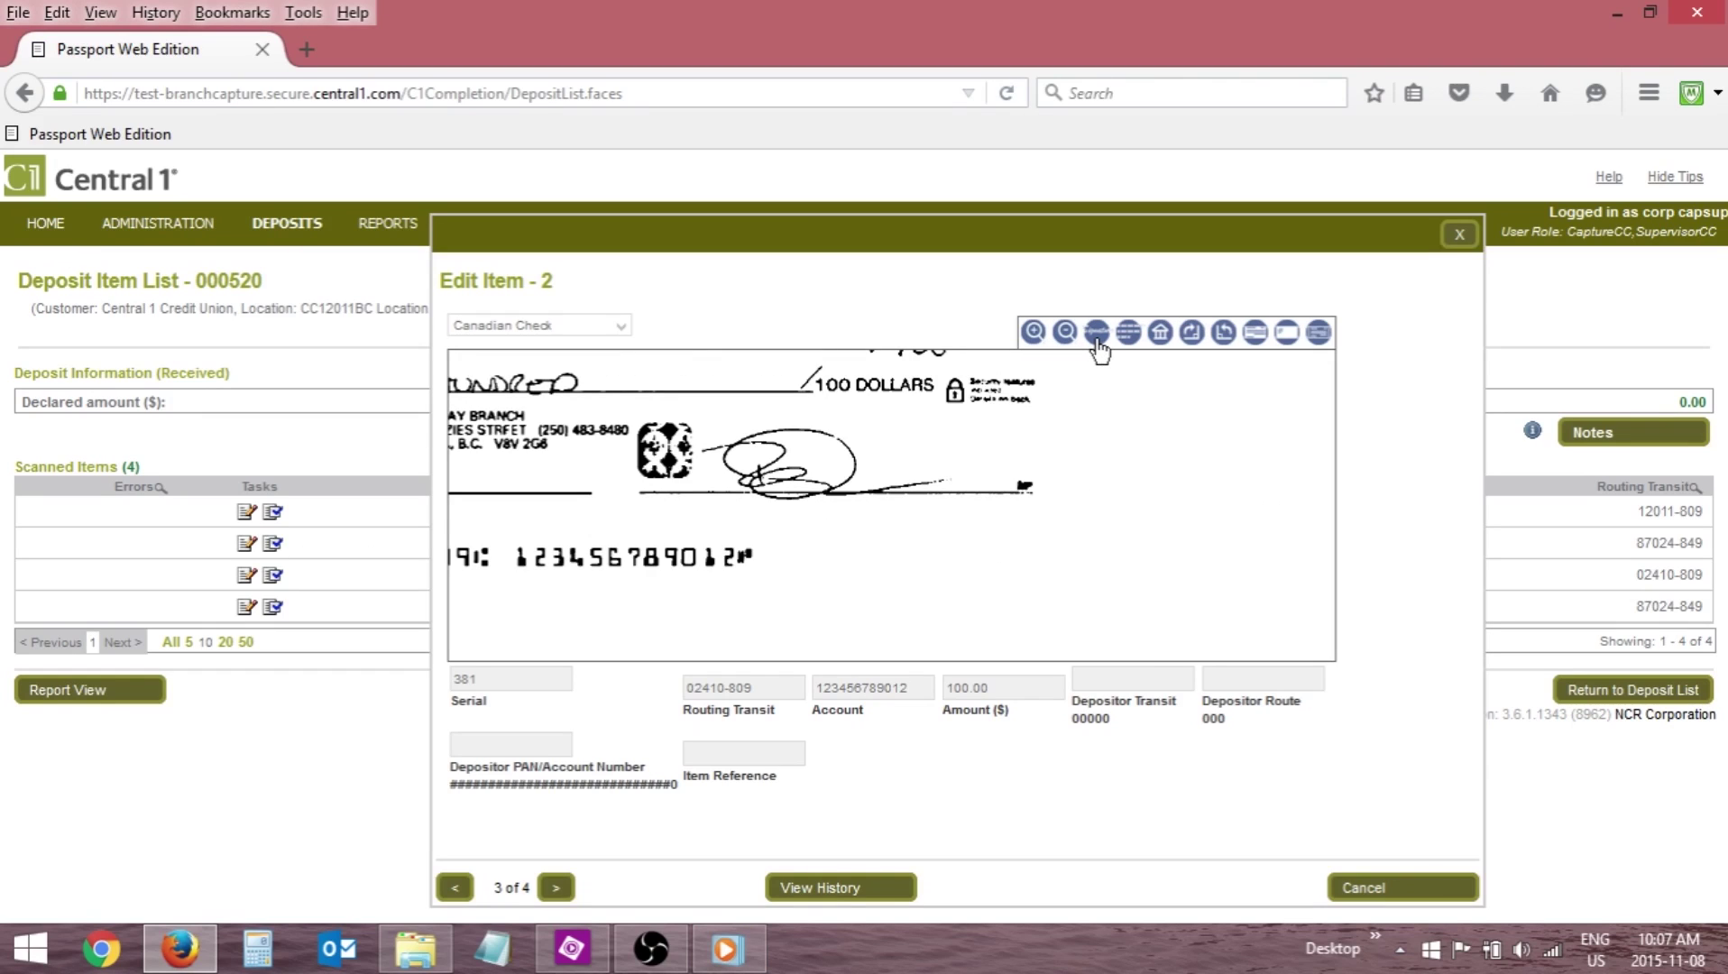
left_click(1128, 346)
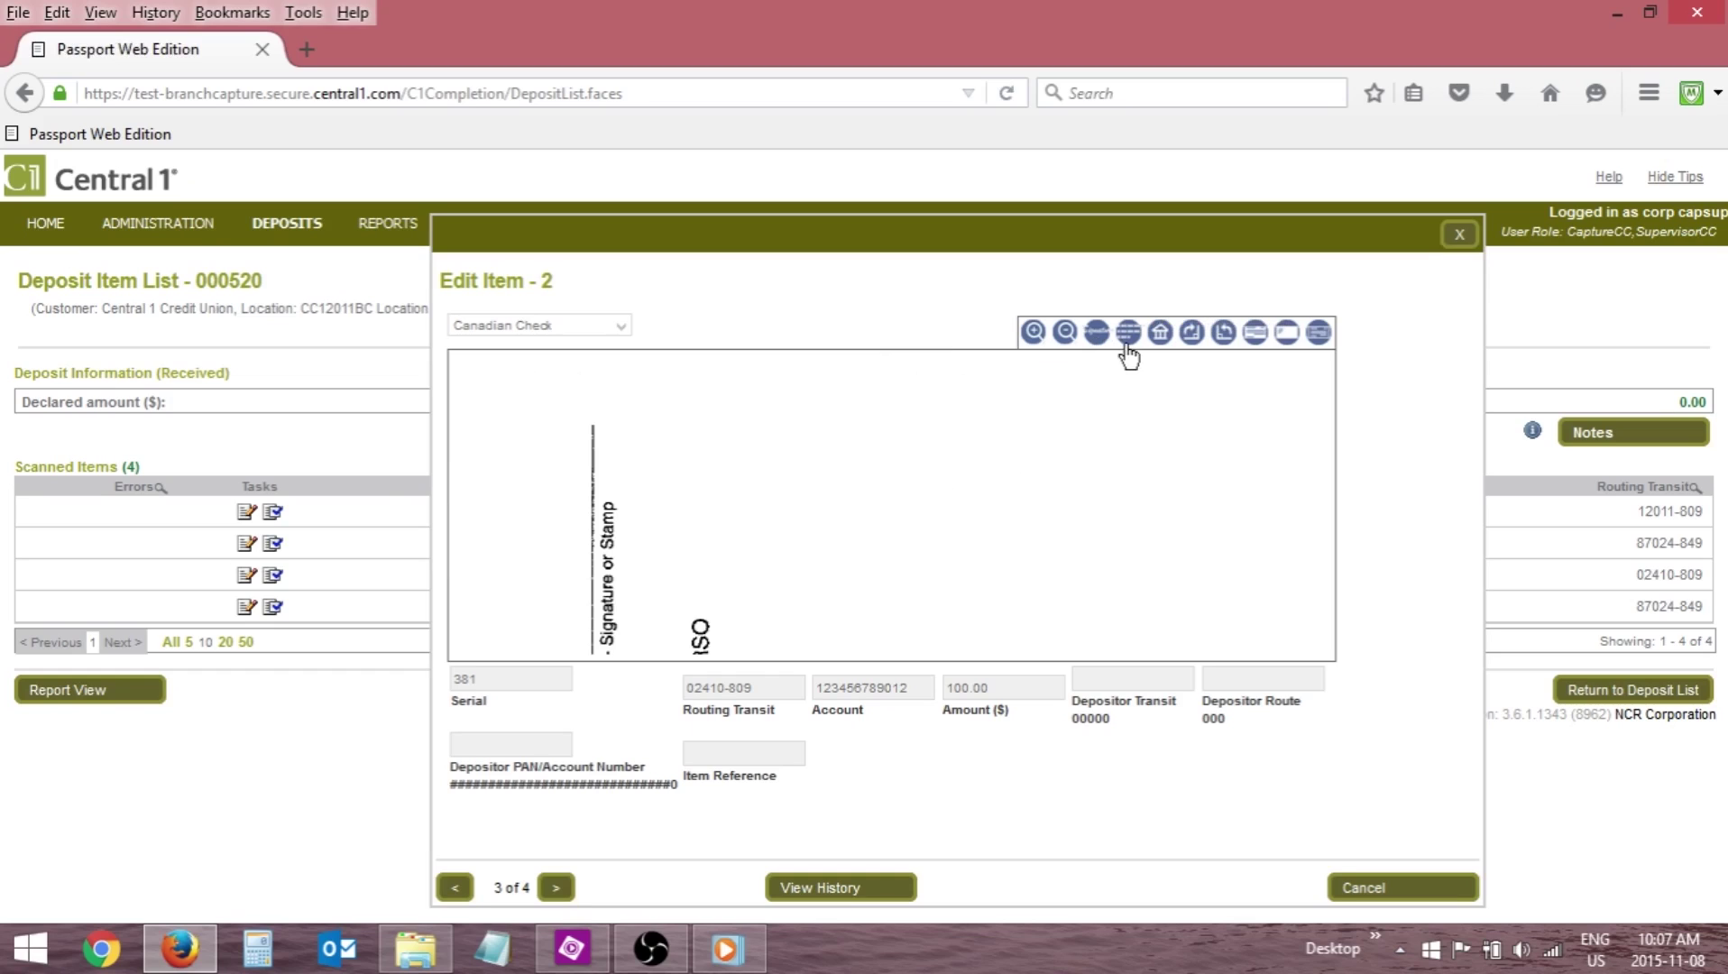
left_click(1189, 335)
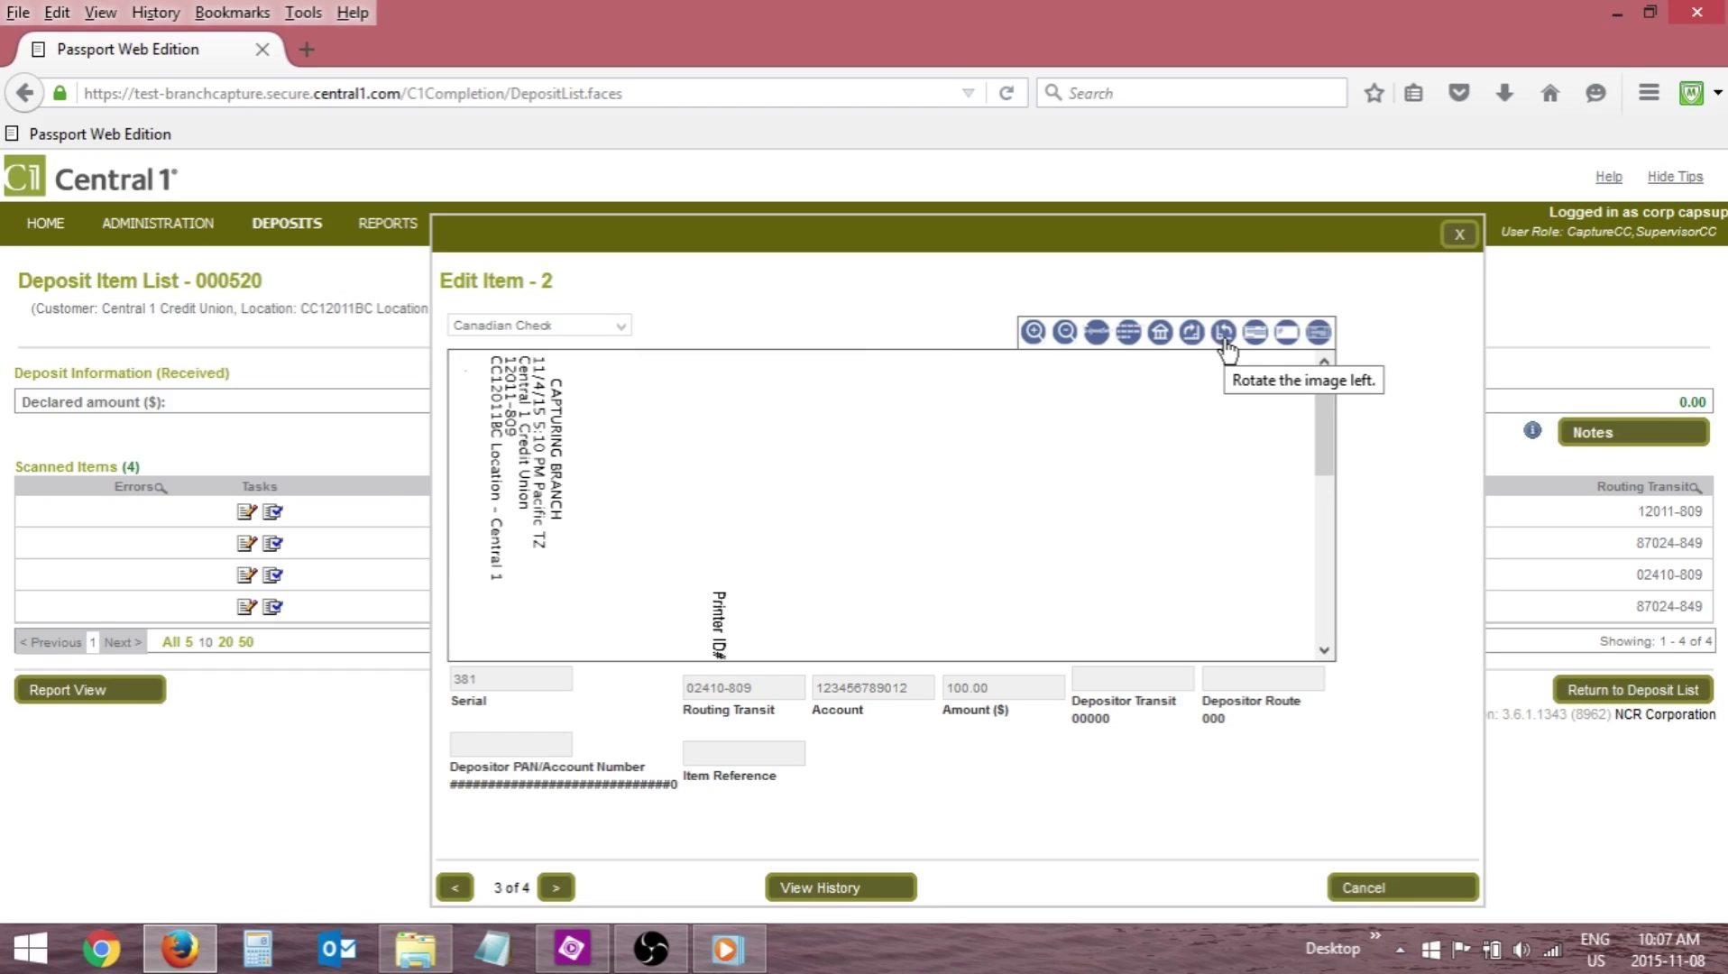
left_click(1224, 341)
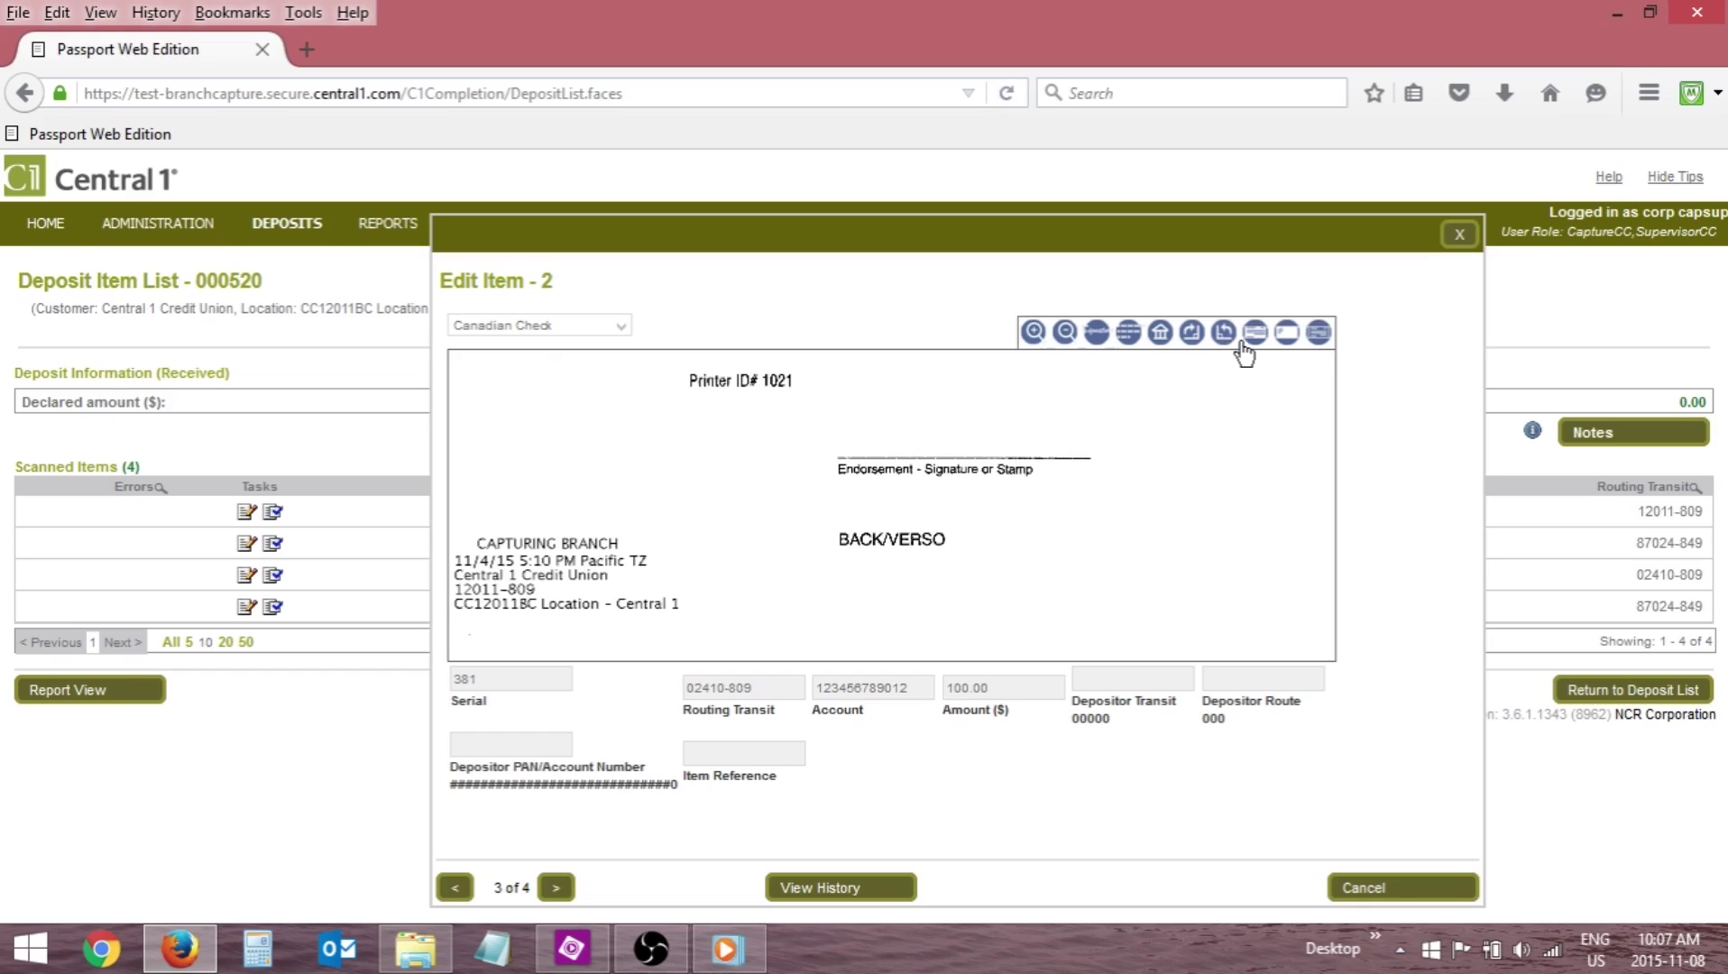
View the front and back of the item 2 cheque image and toggle inverted colours on the back.
left_click(1253, 343)
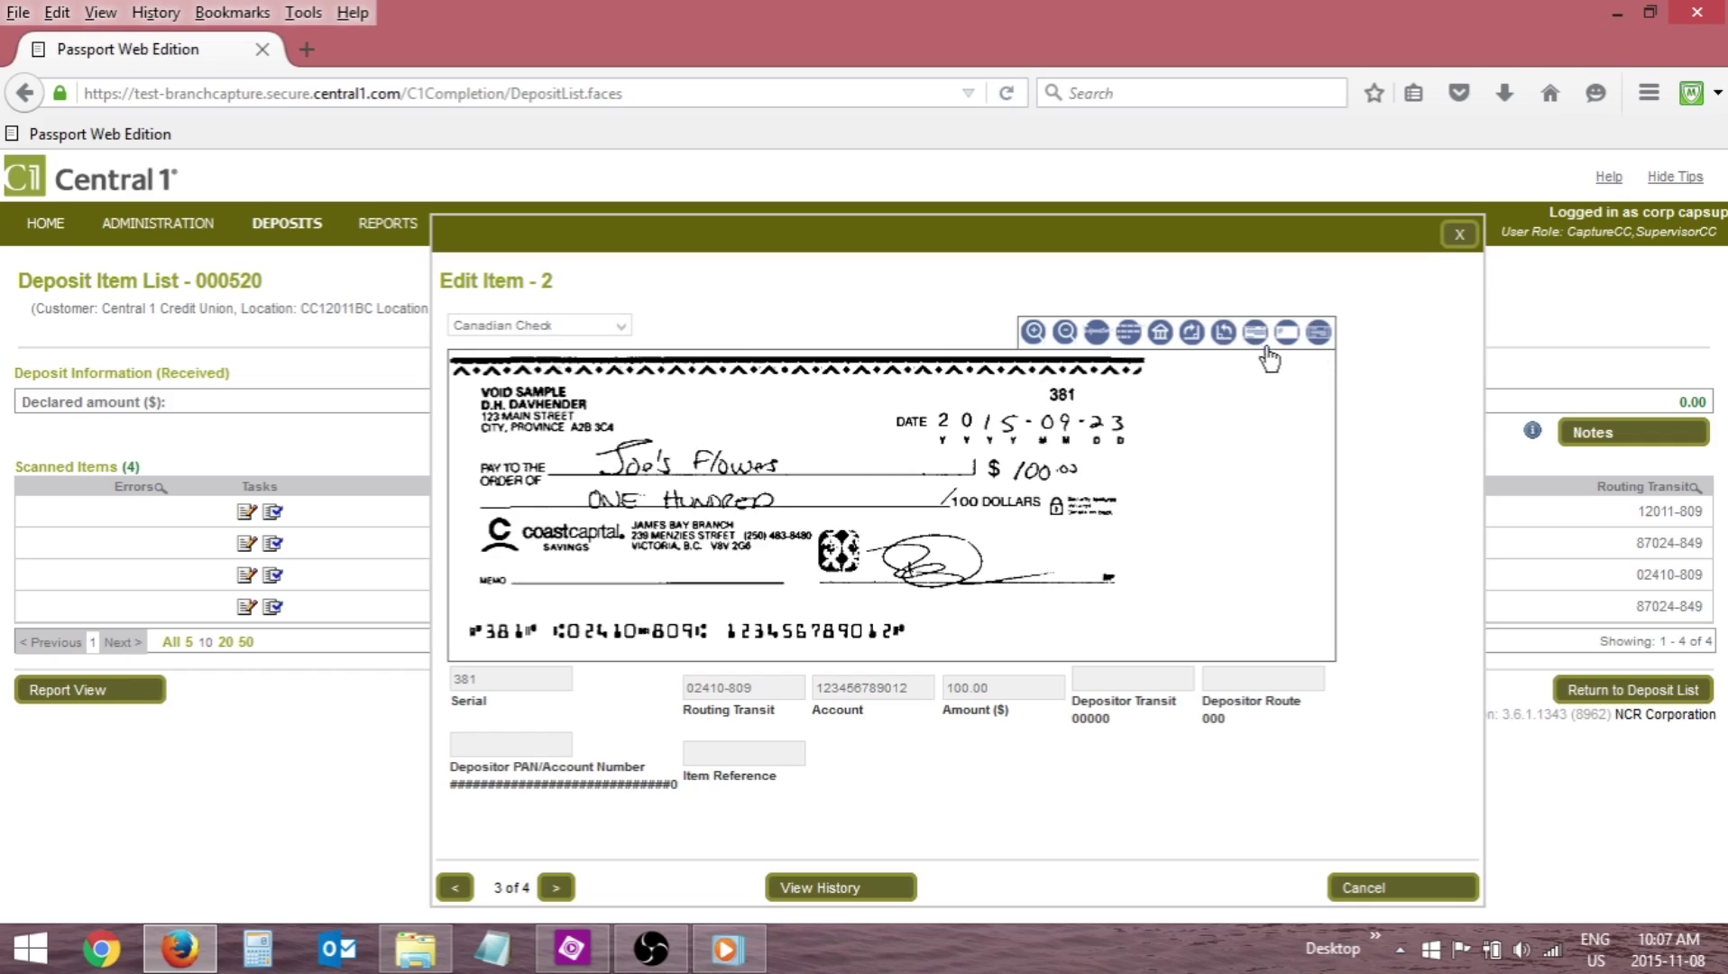
left_click(1287, 341)
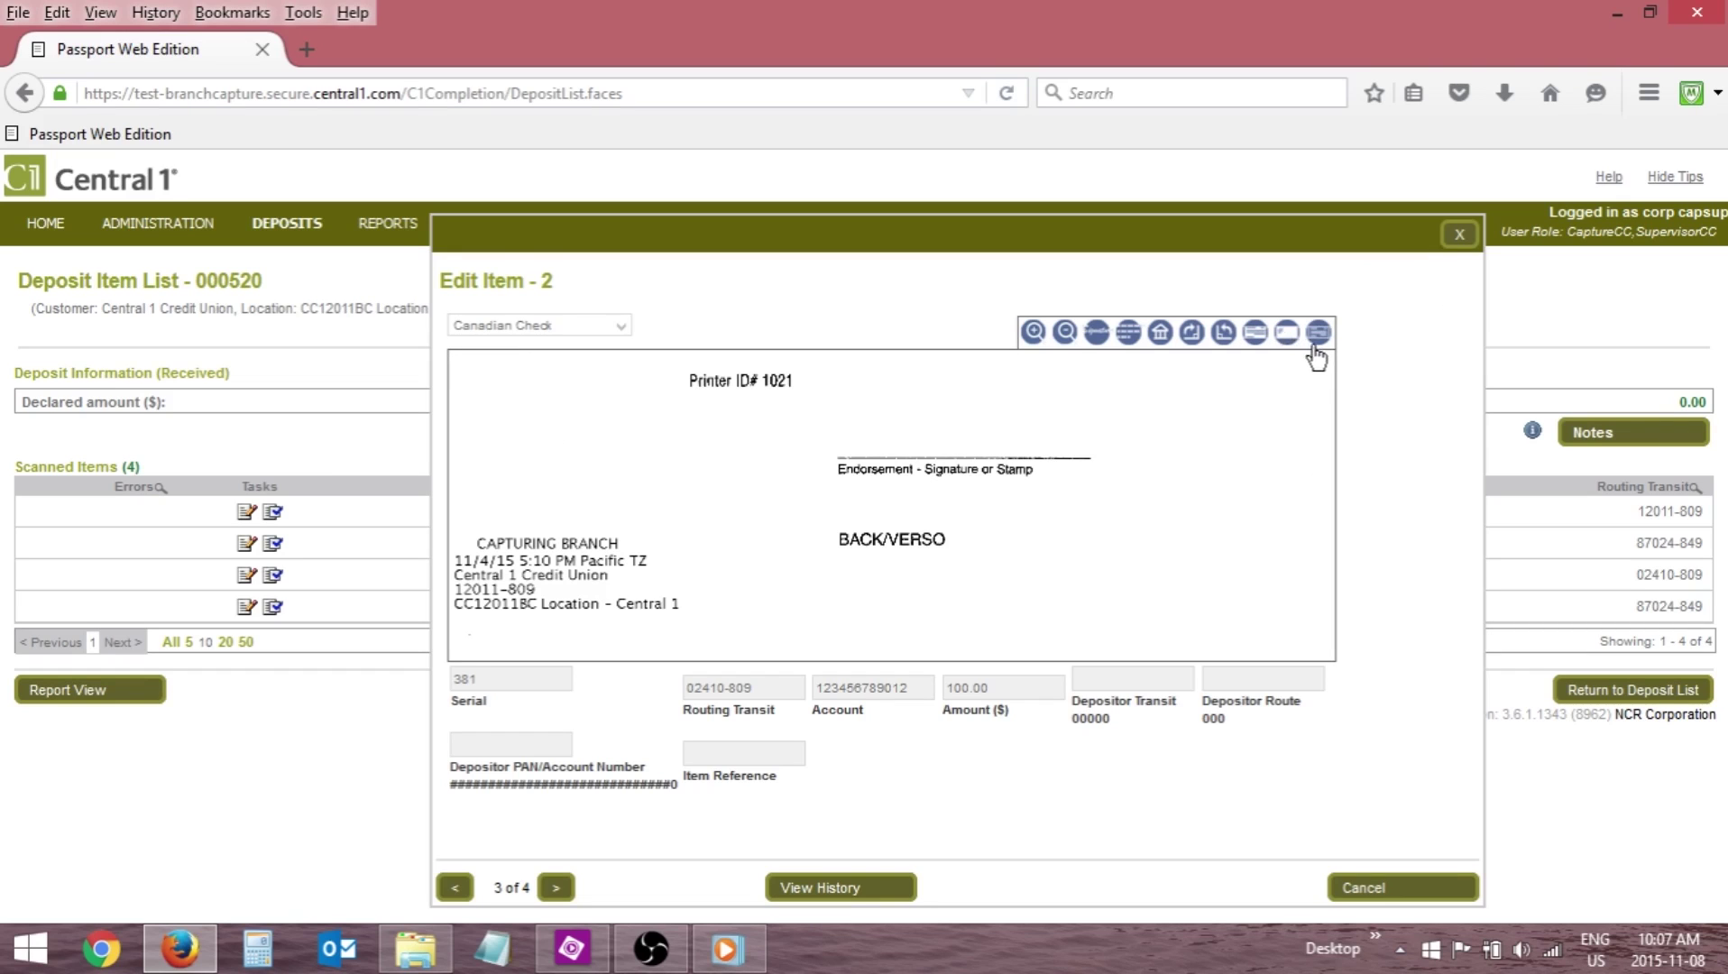
left_click(1318, 333)
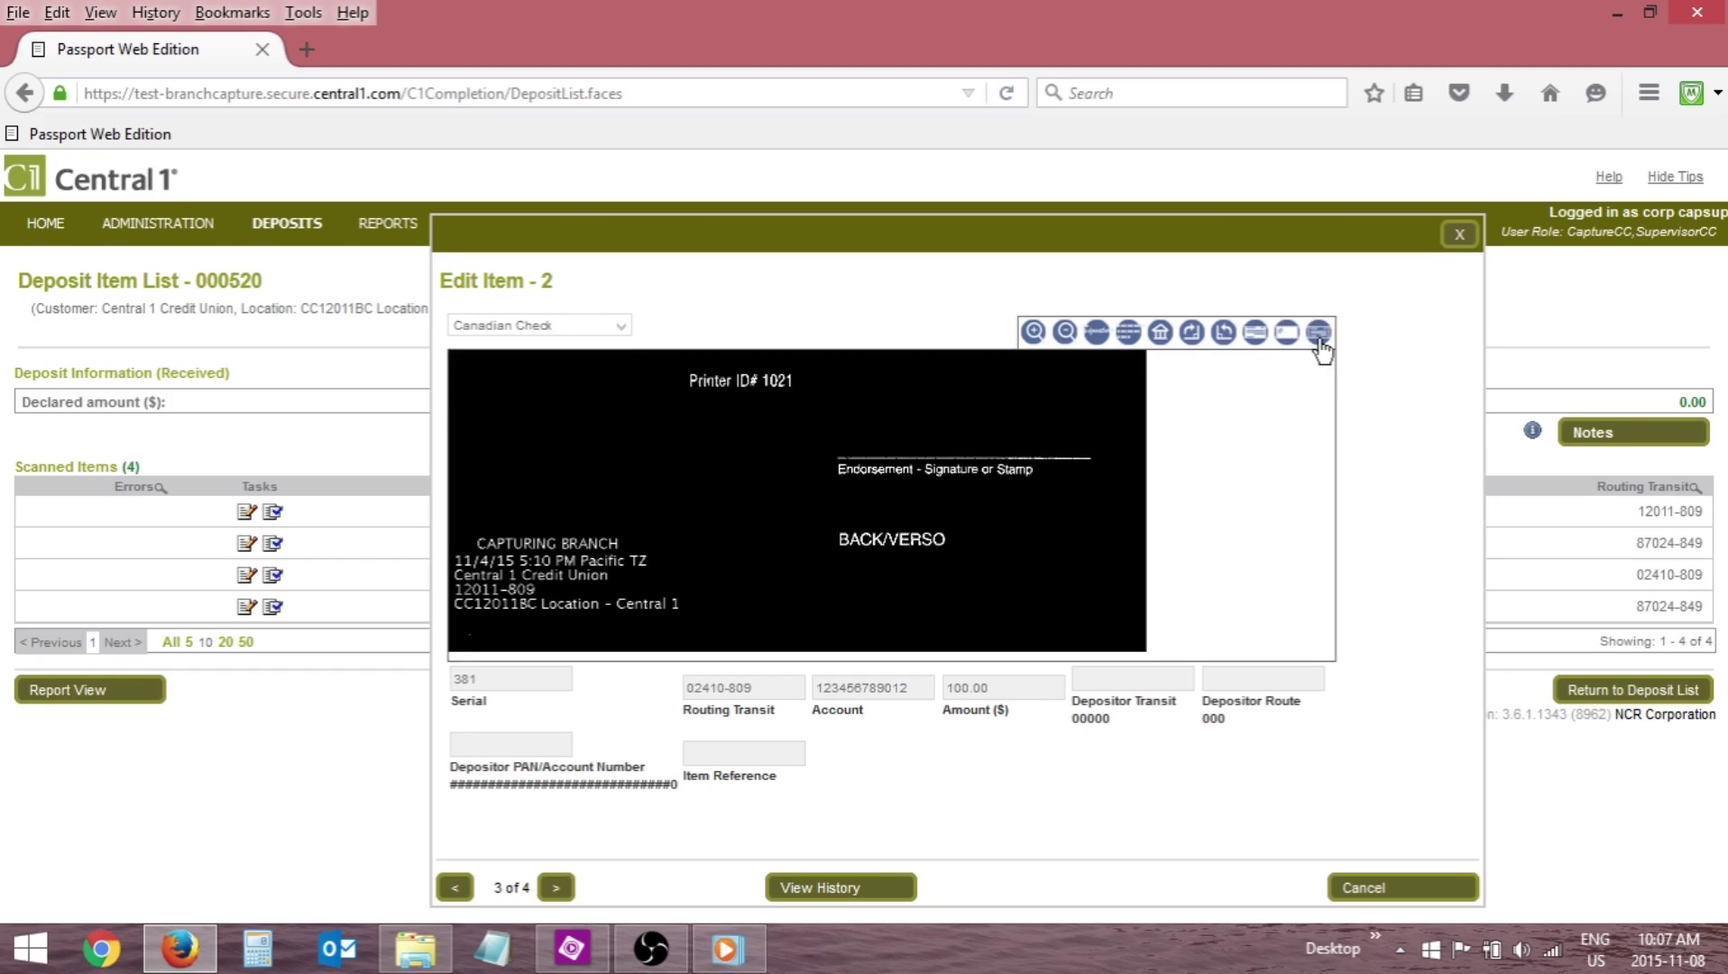
left_click(1318, 335)
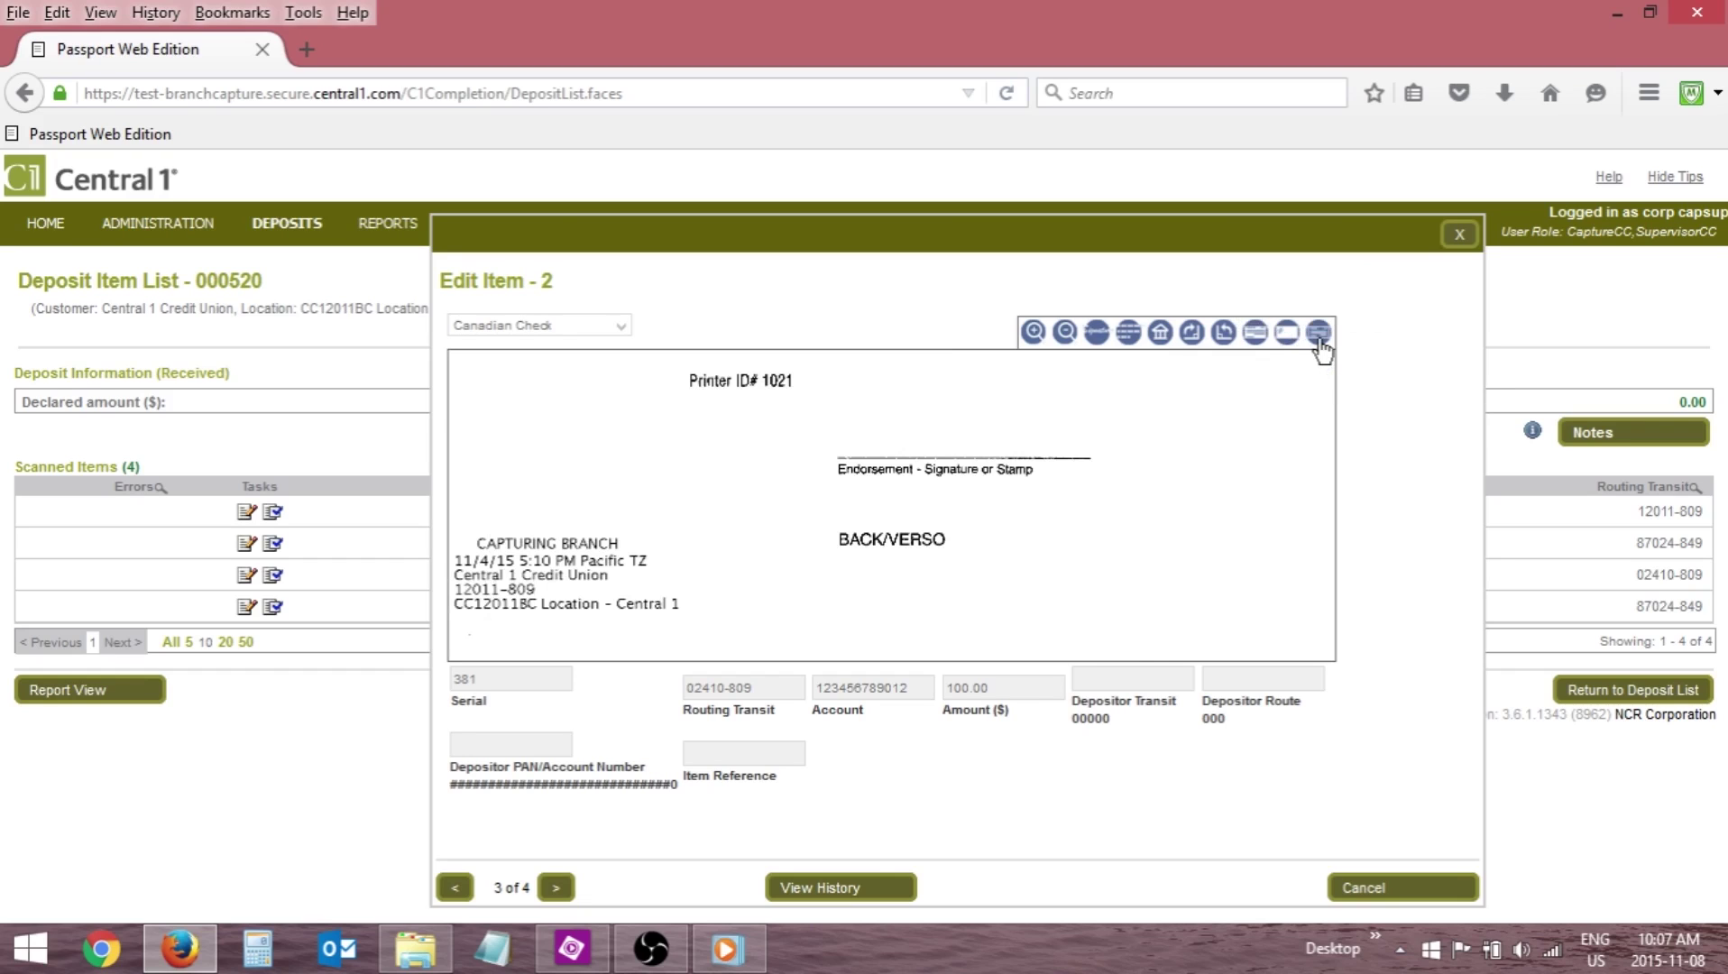
left_click(1319, 333)
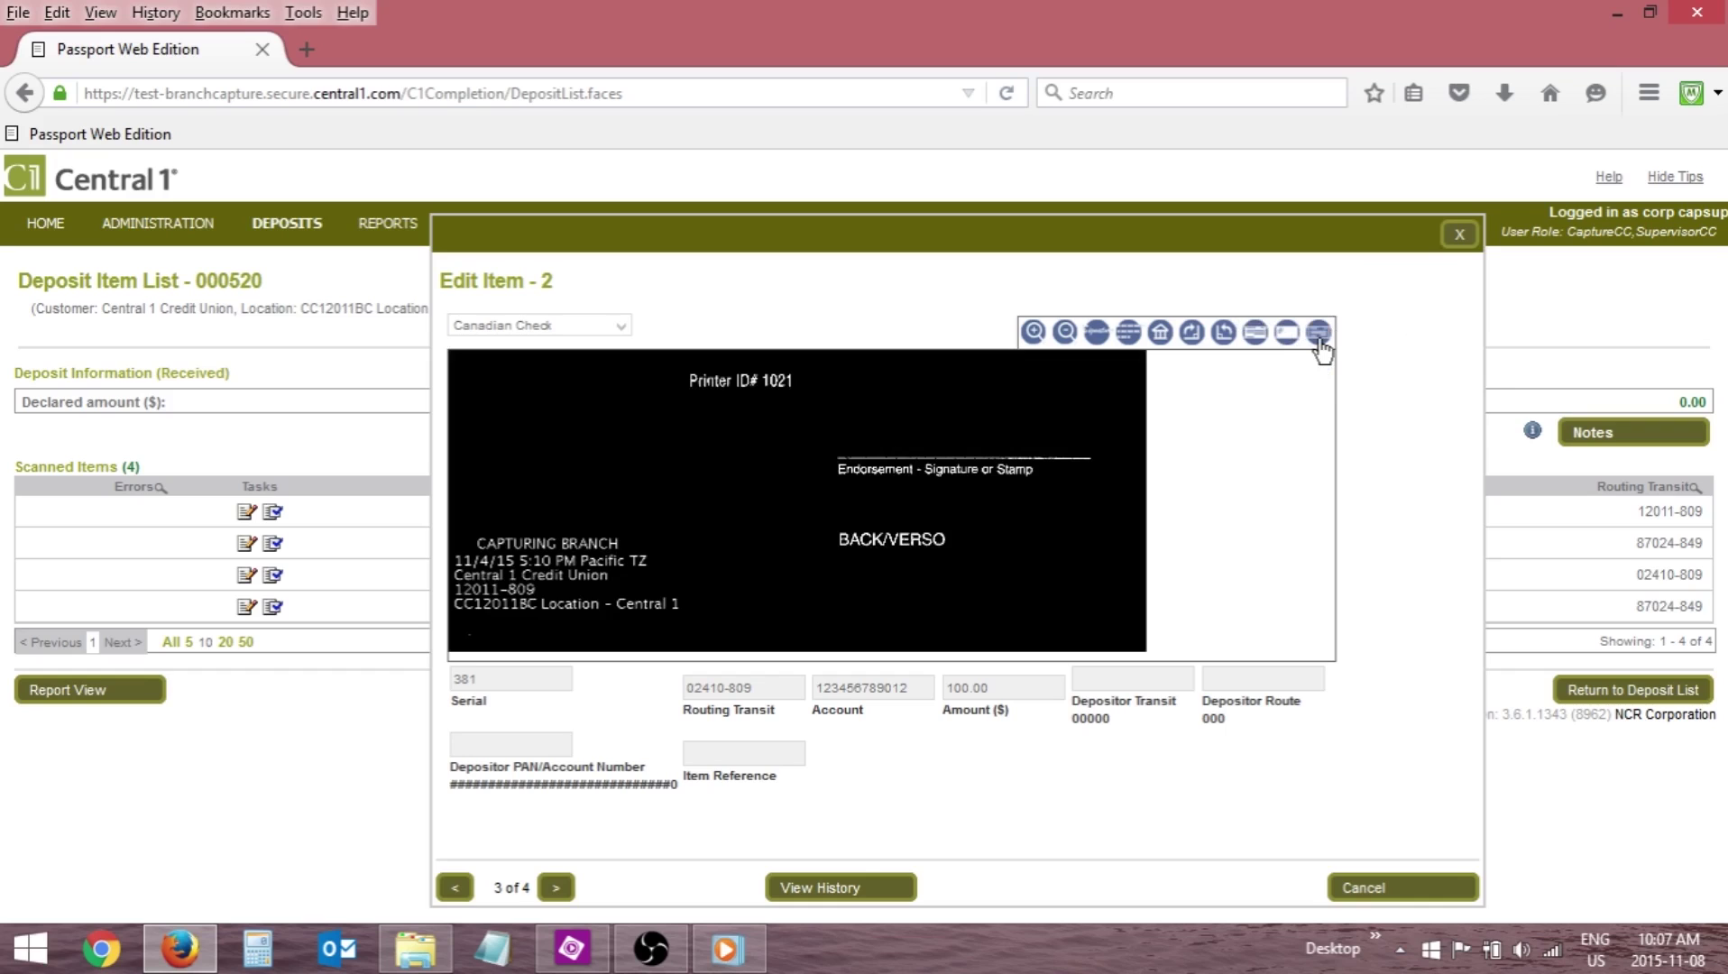